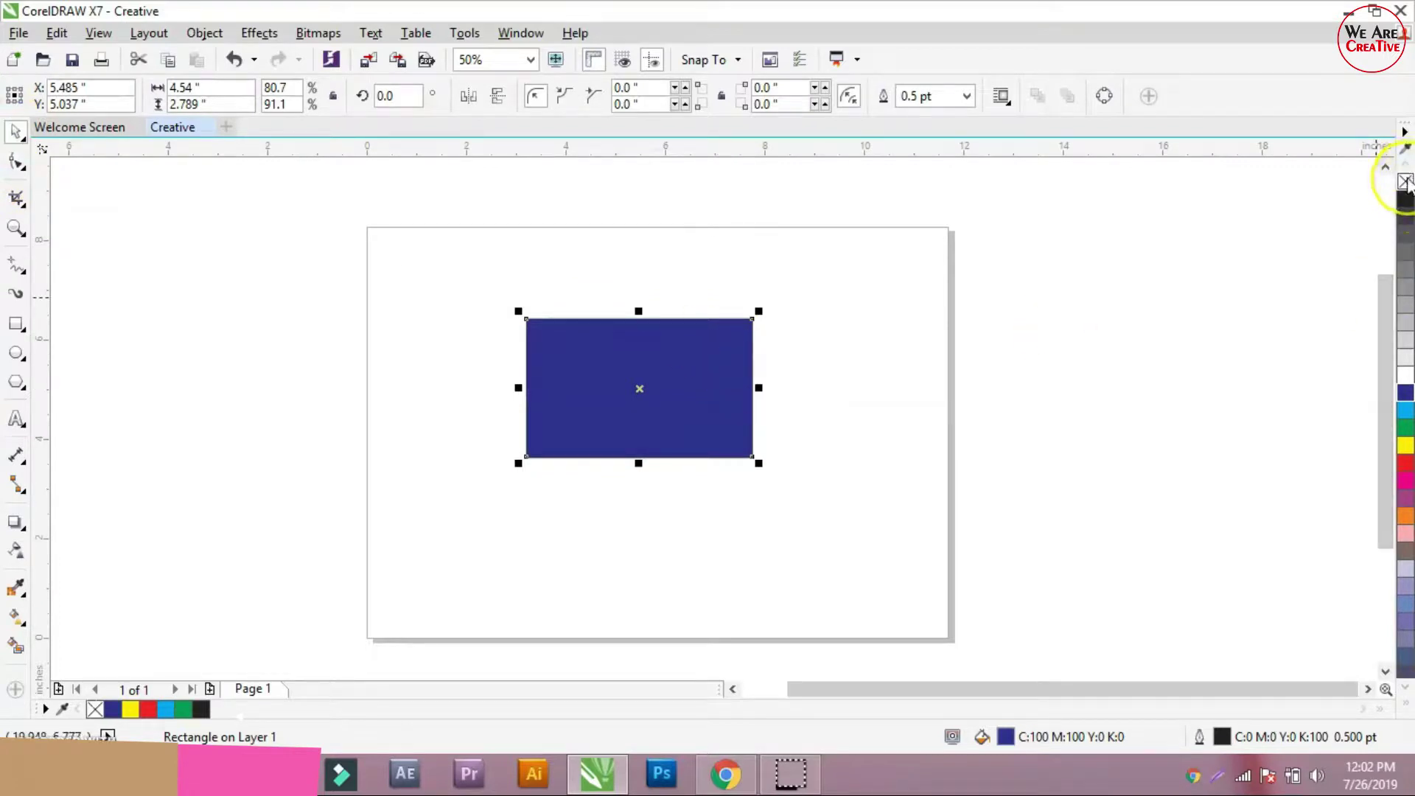
Step: Remove the rectangle's fill and enlarge it to about 6.358 by 3.906 inches
click(1406, 181)
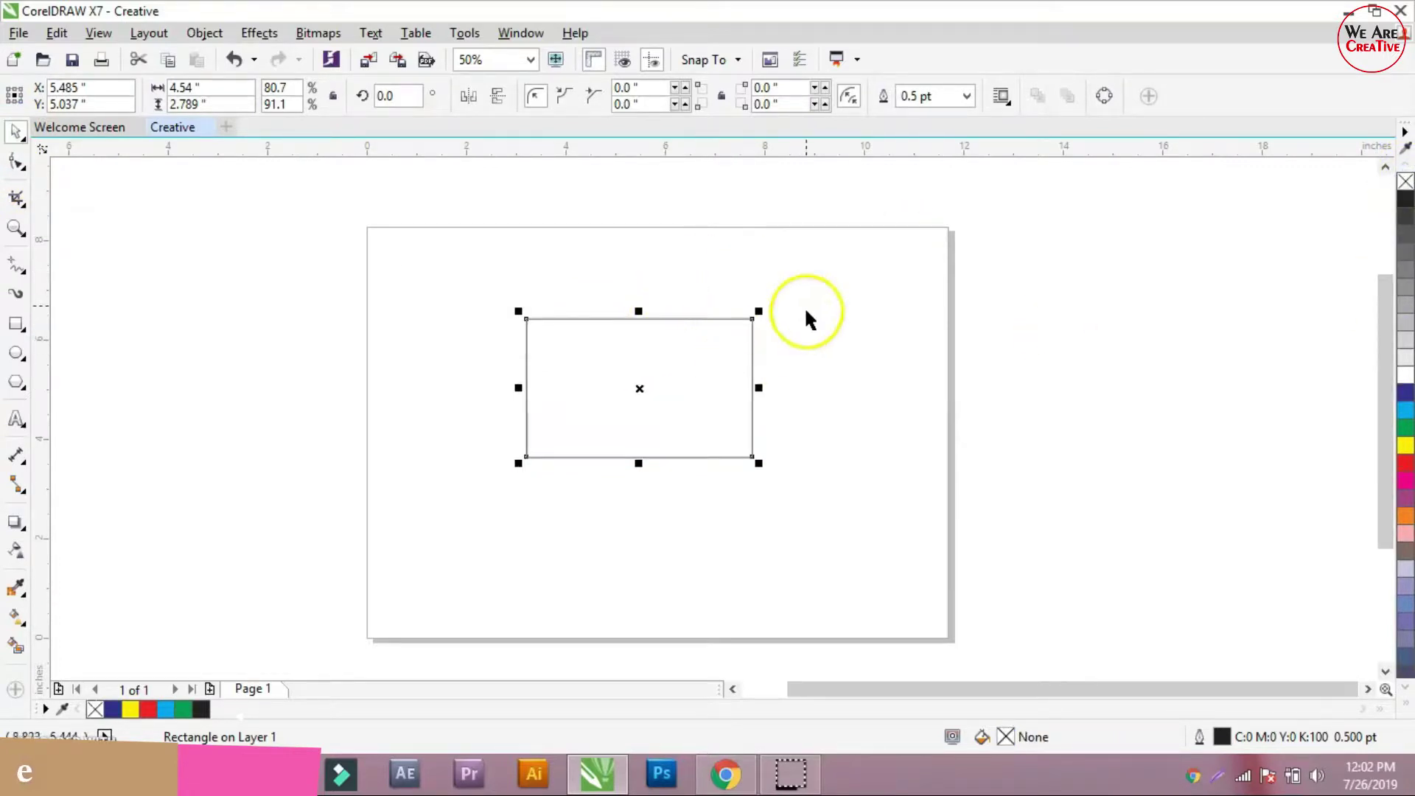
drag(761, 310, 834, 265)
drag(771, 317, 749, 345)
drag(805, 300, 817, 293)
scroll(652, 361, up, 1)
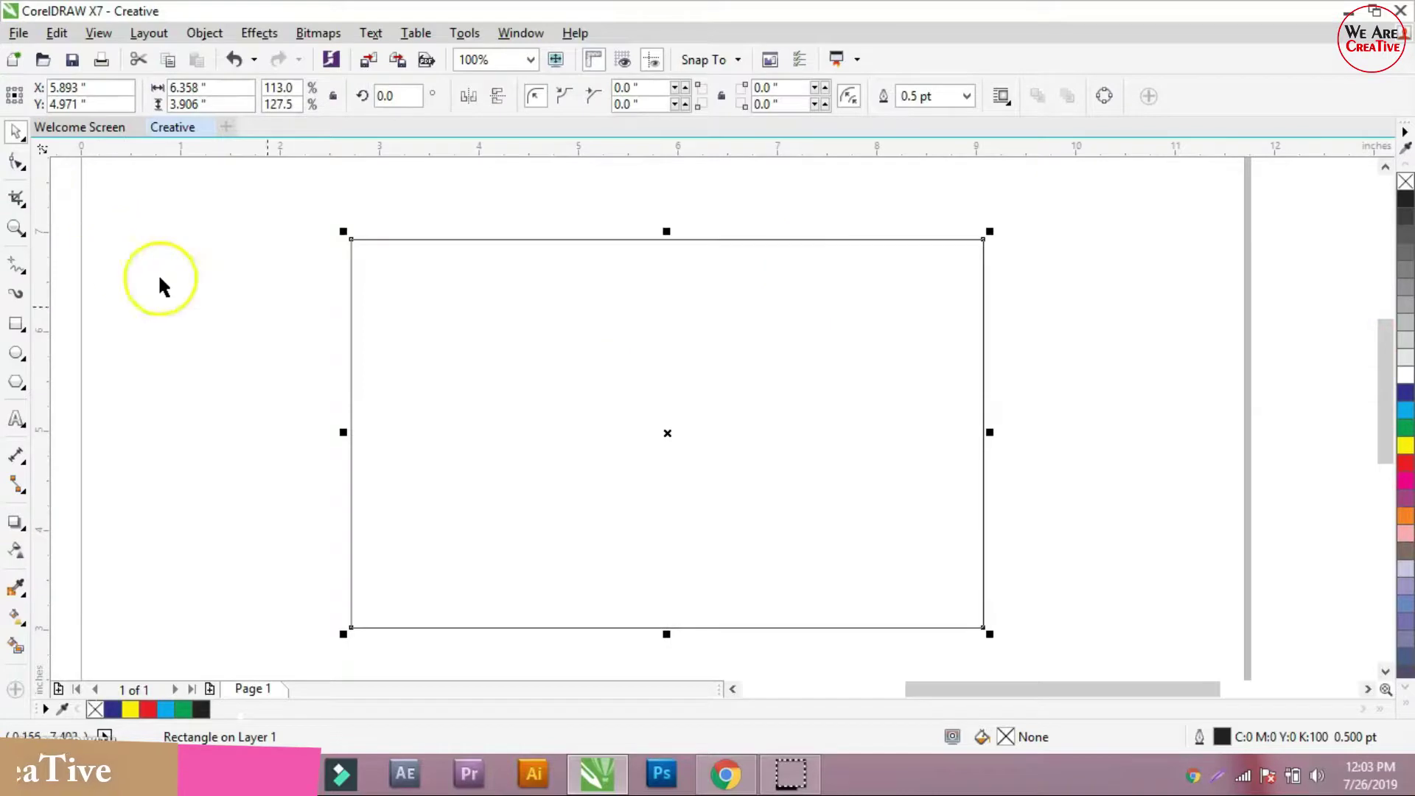
click(20, 171)
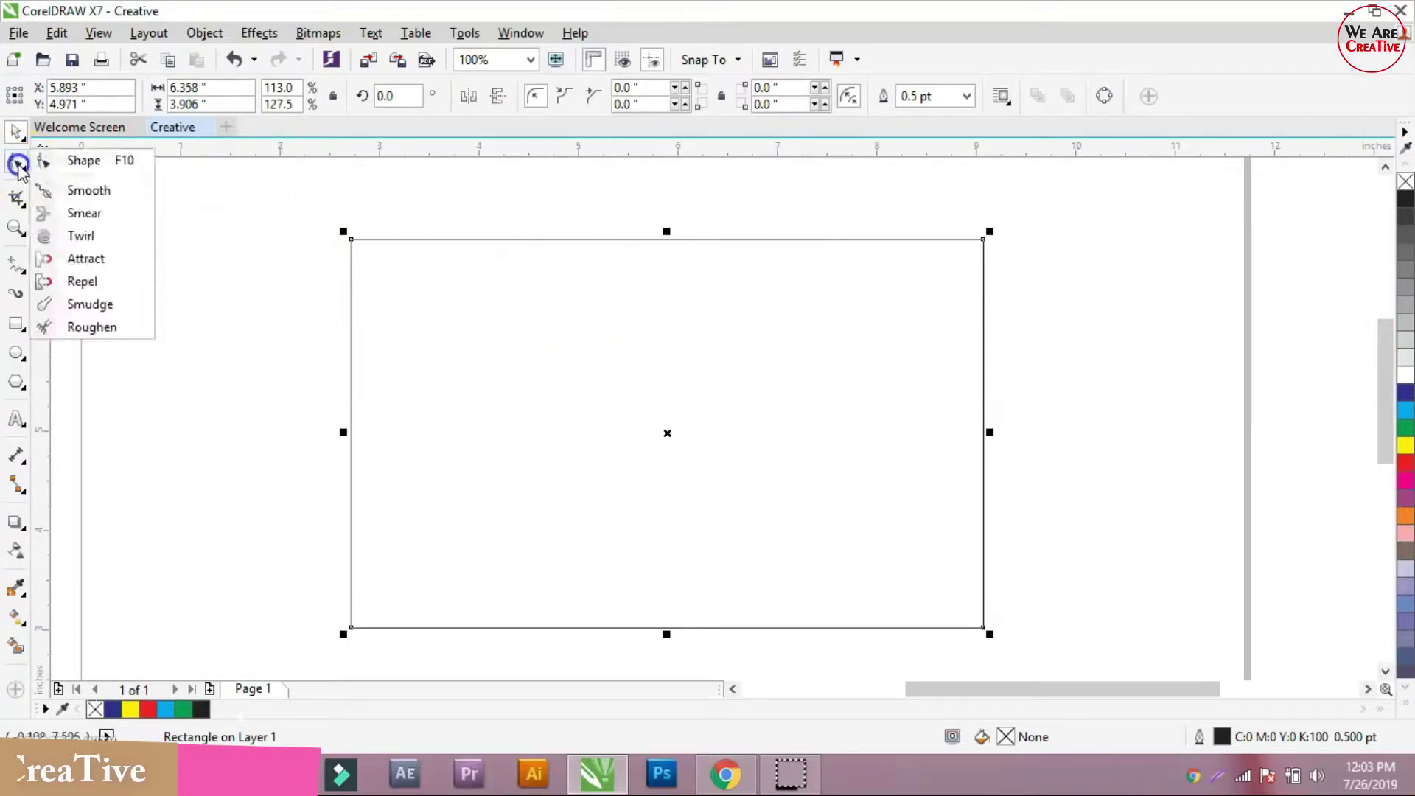
click(401, 246)
click(413, 250)
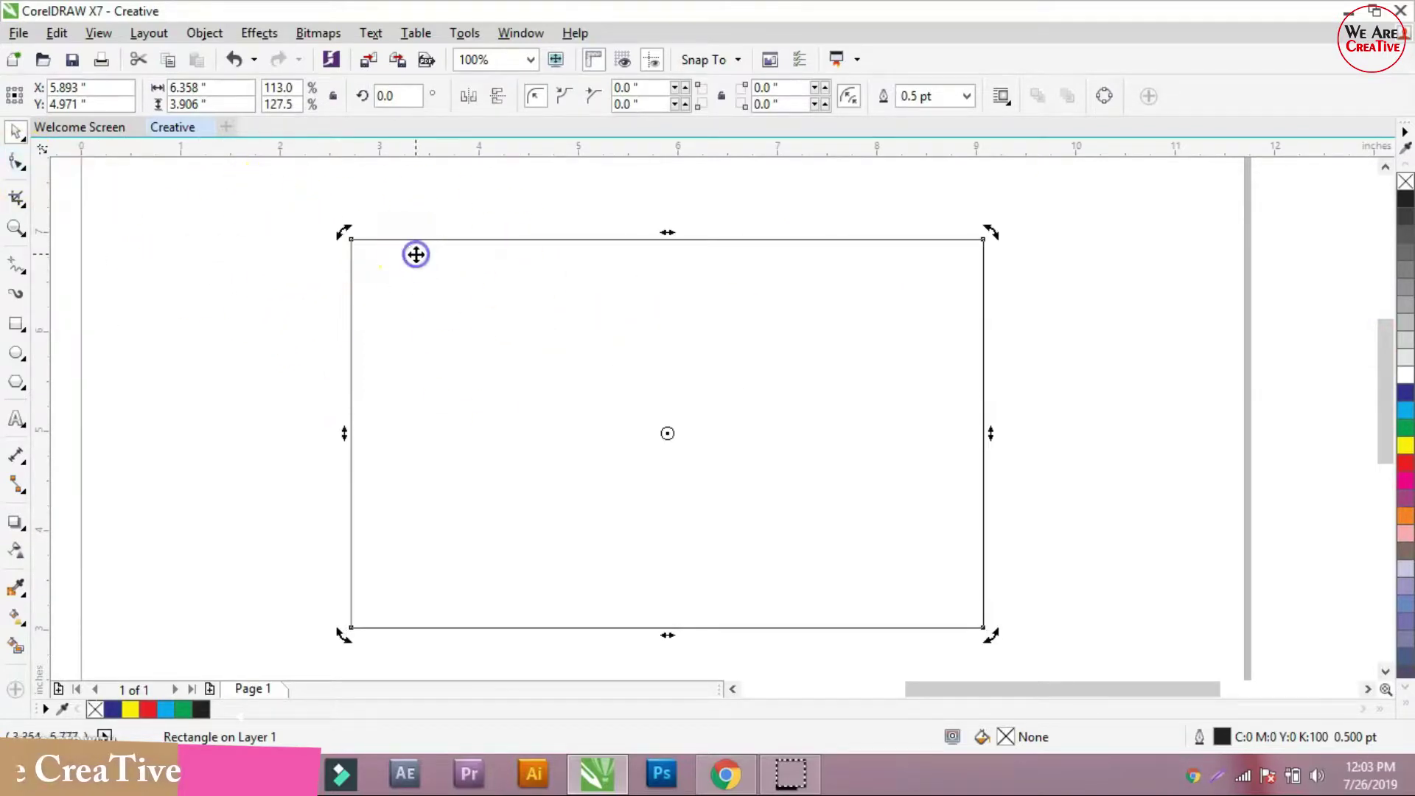
click(166, 212)
click(14, 162)
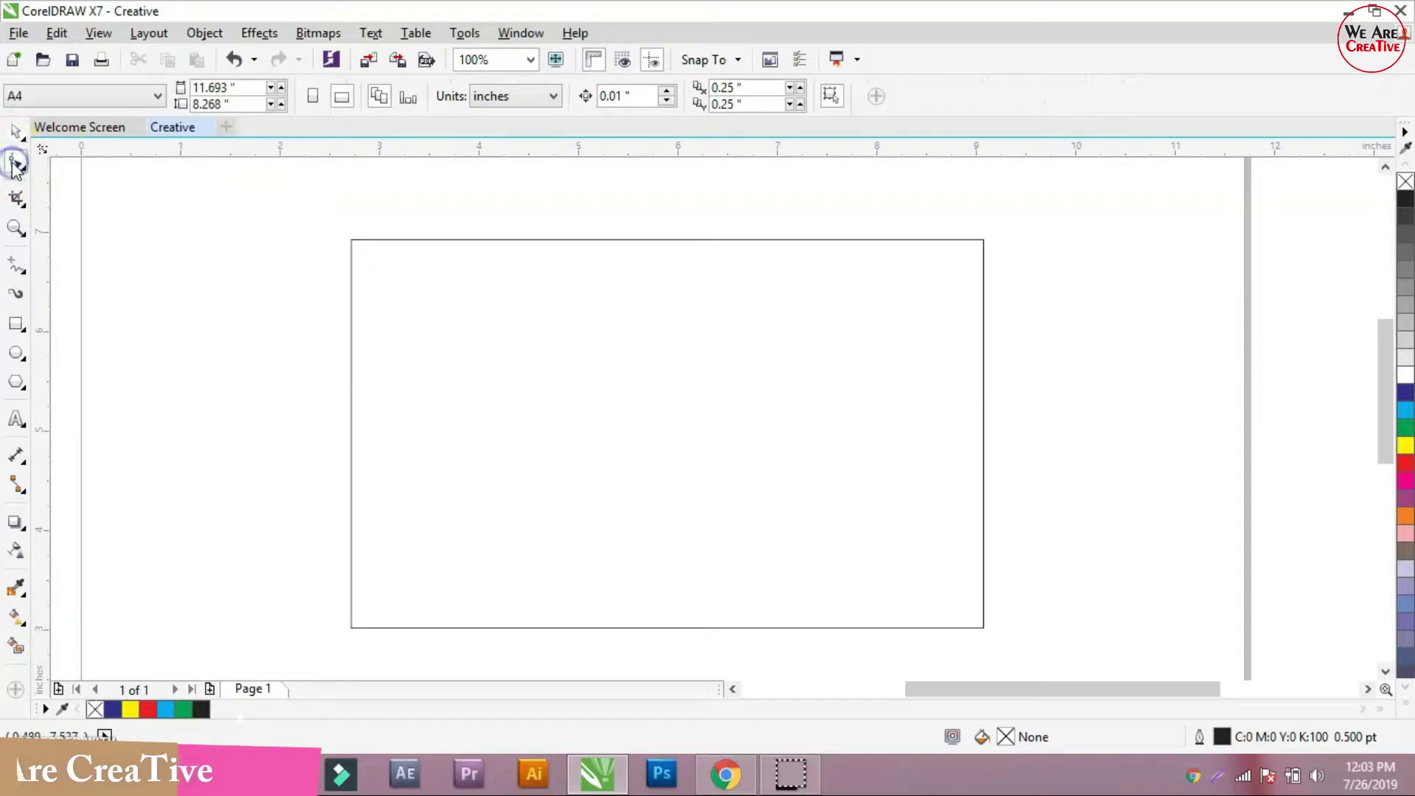
click(370, 238)
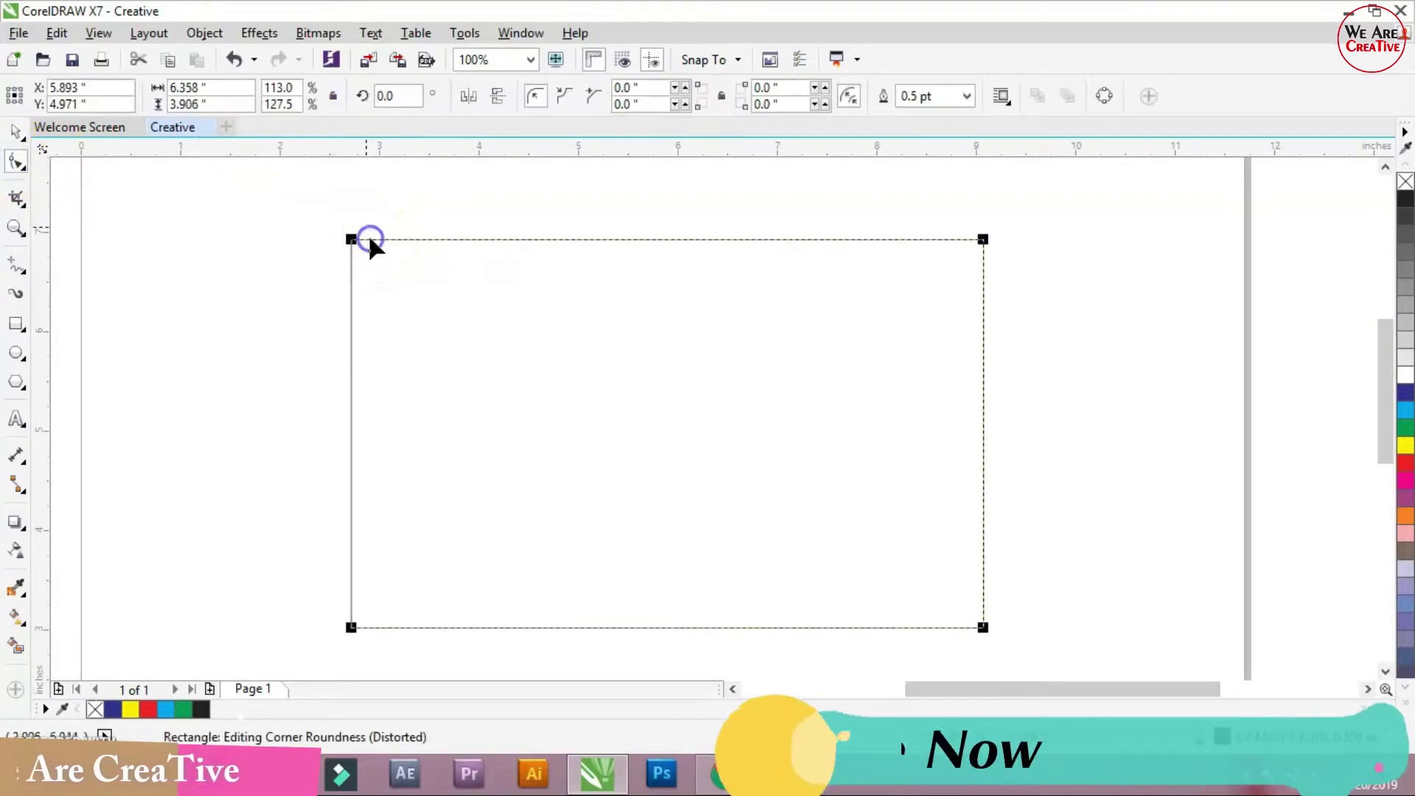
click(14, 131)
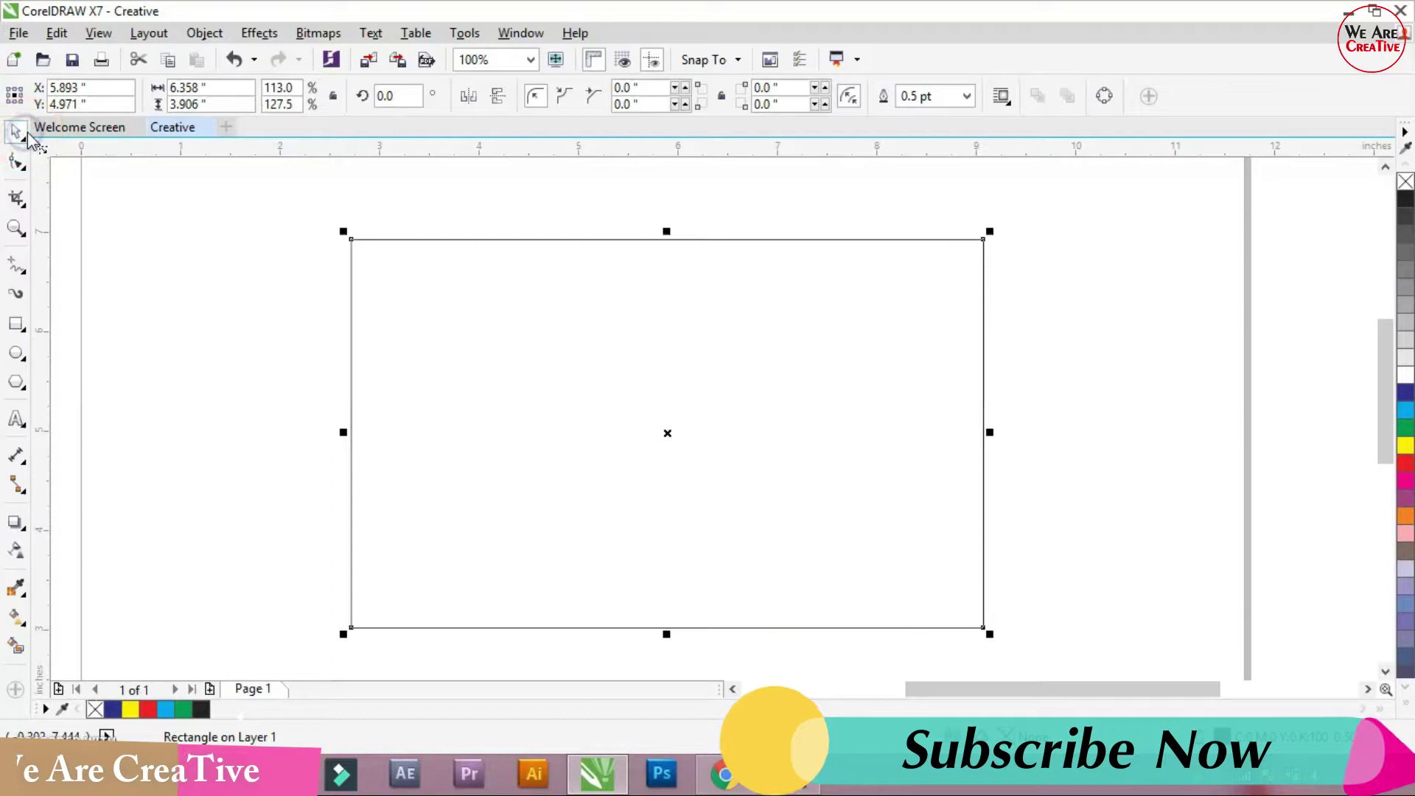
click(275, 250)
Step: Round all four corners of the rectangle with the Shape tool to a radius of about 0.348 inches
click(16, 162)
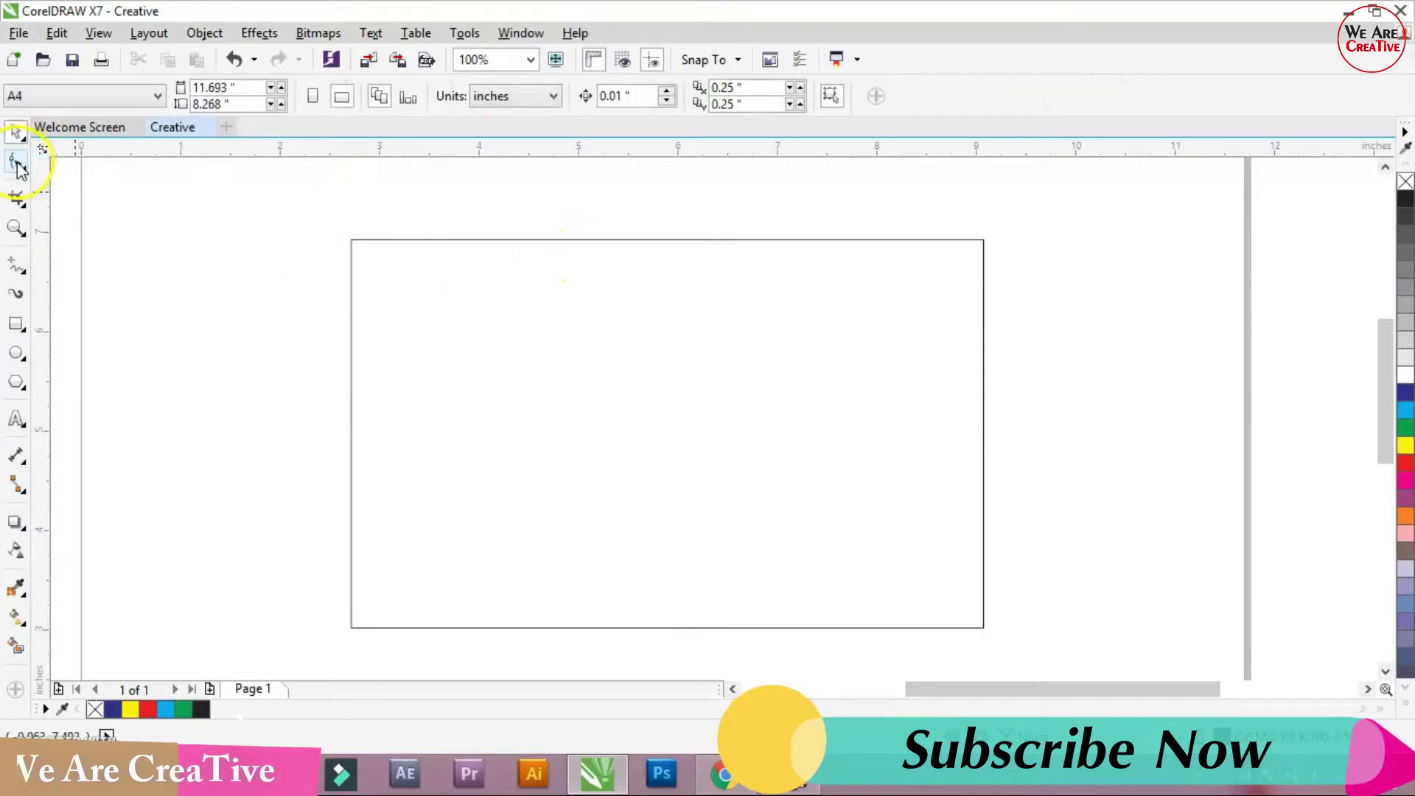
click(484, 239)
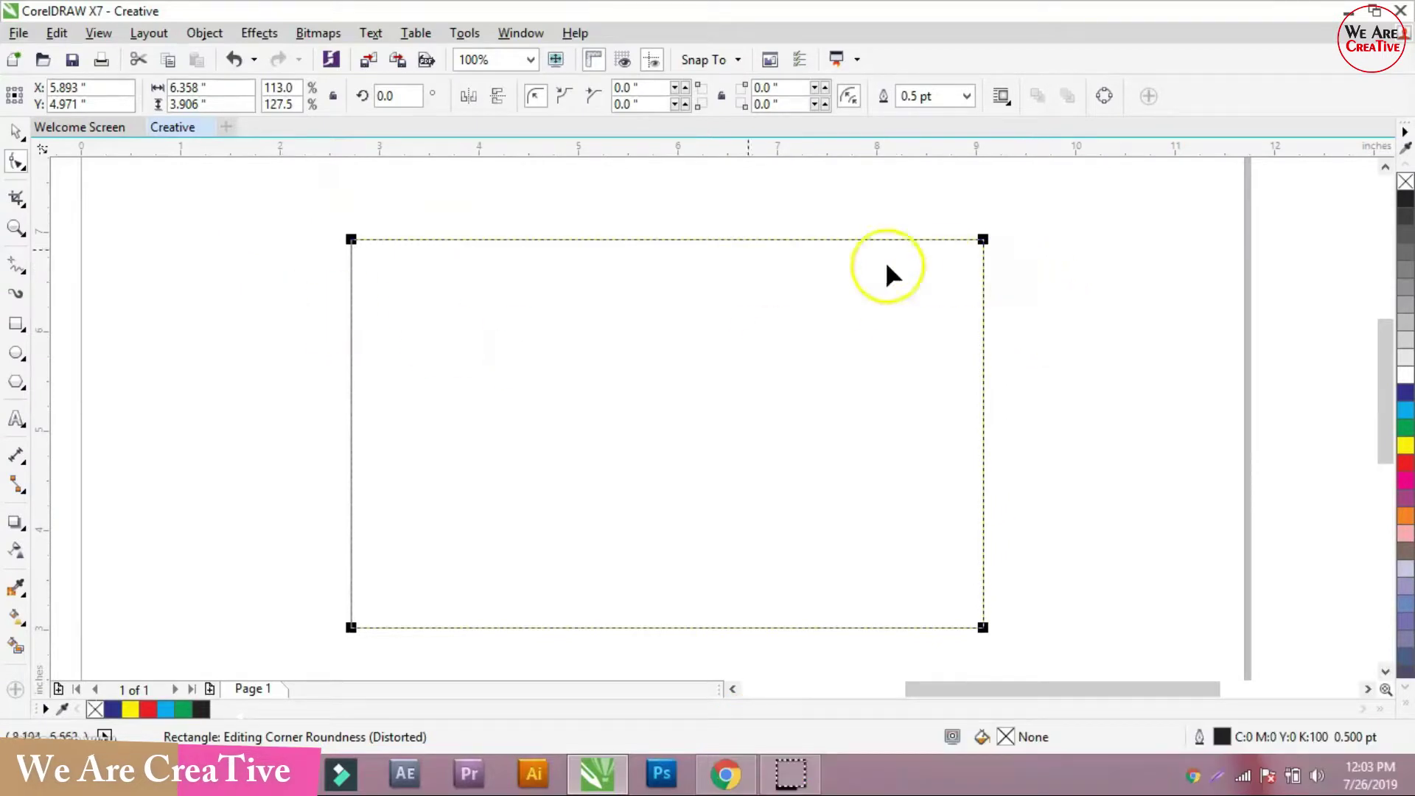
click(16, 165)
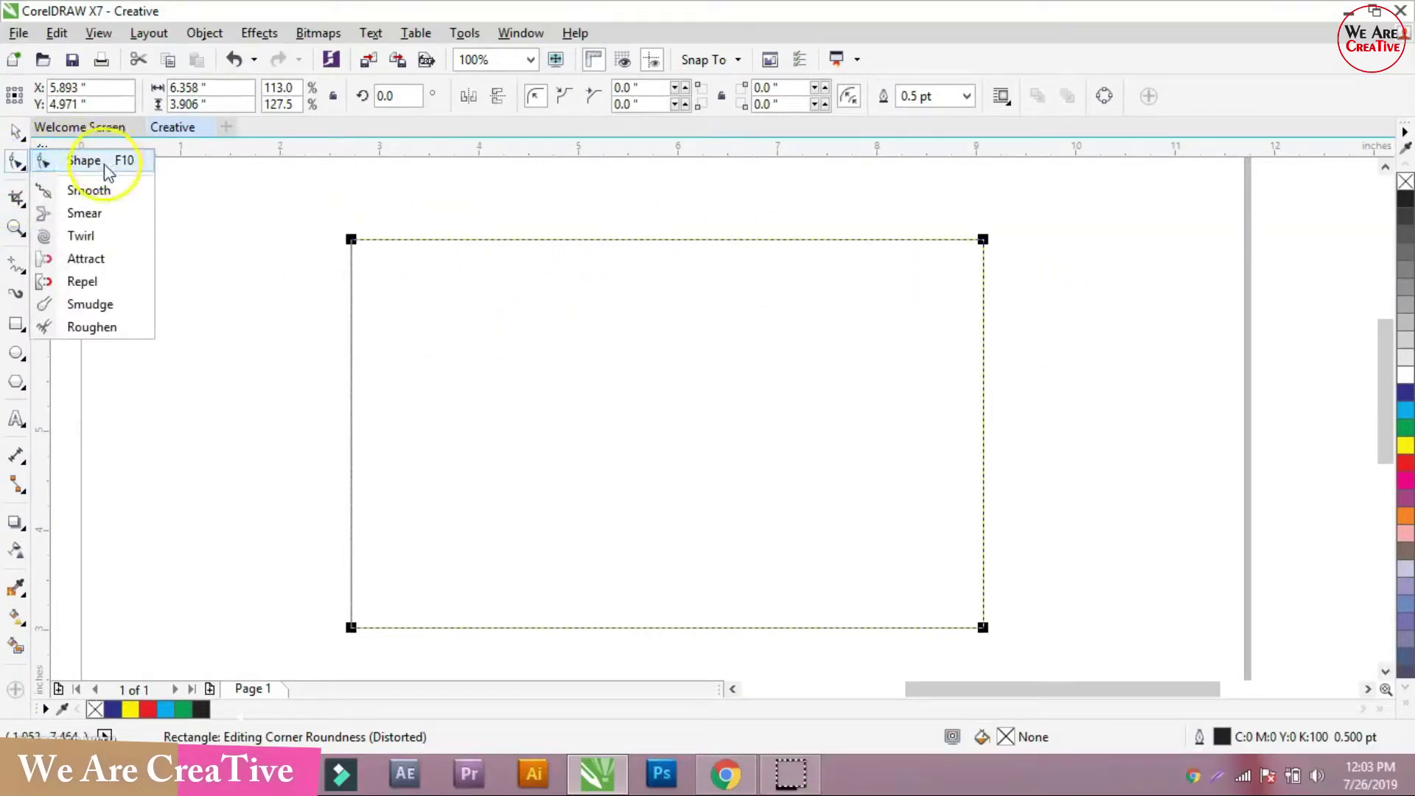
click(103, 163)
drag(351, 239, 334, 280)
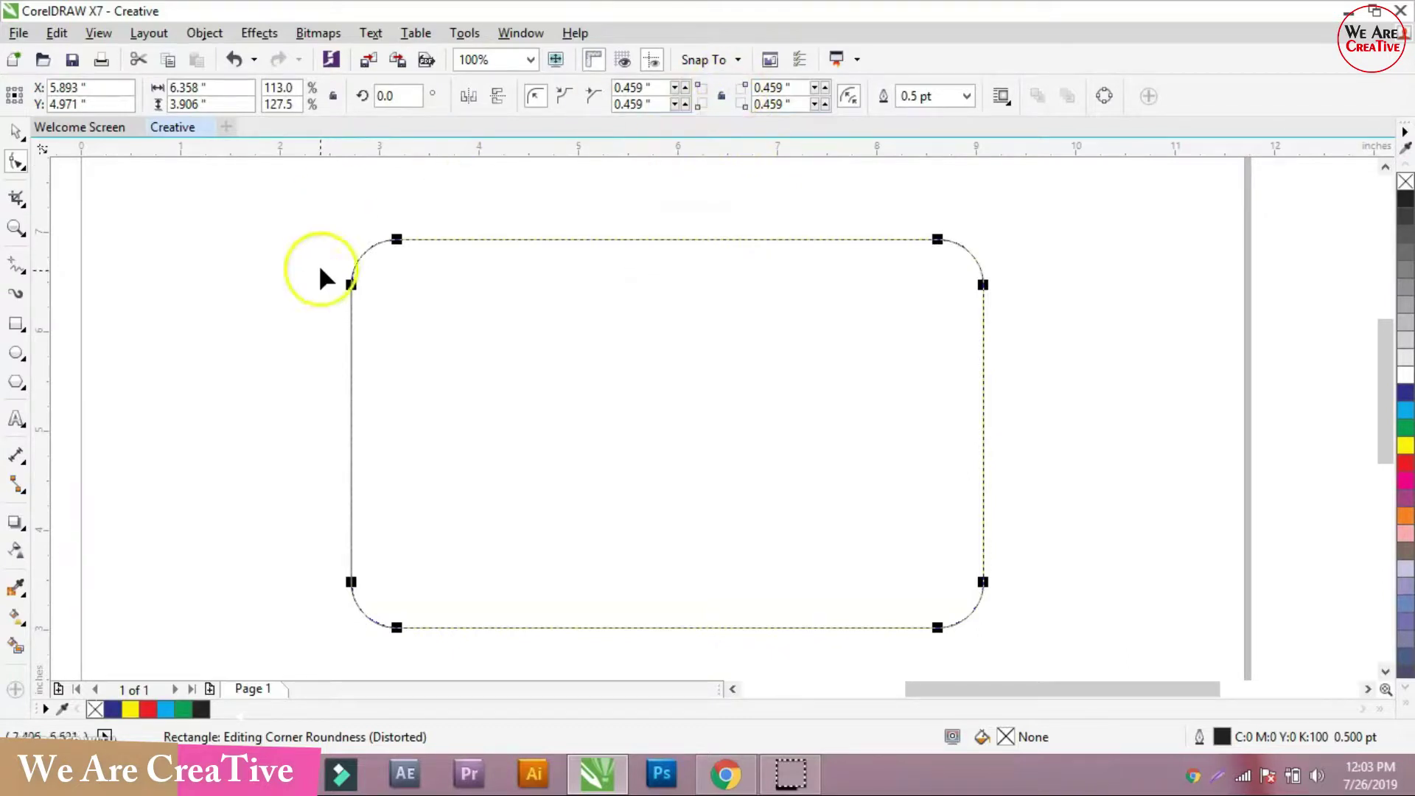
mouse_move(396, 239)
mouse_down()
mouse_move(376, 256)
mouse_move(415, 210)
mouse_move(359, 250)
mouse_move(400, 215)
mouse_up()
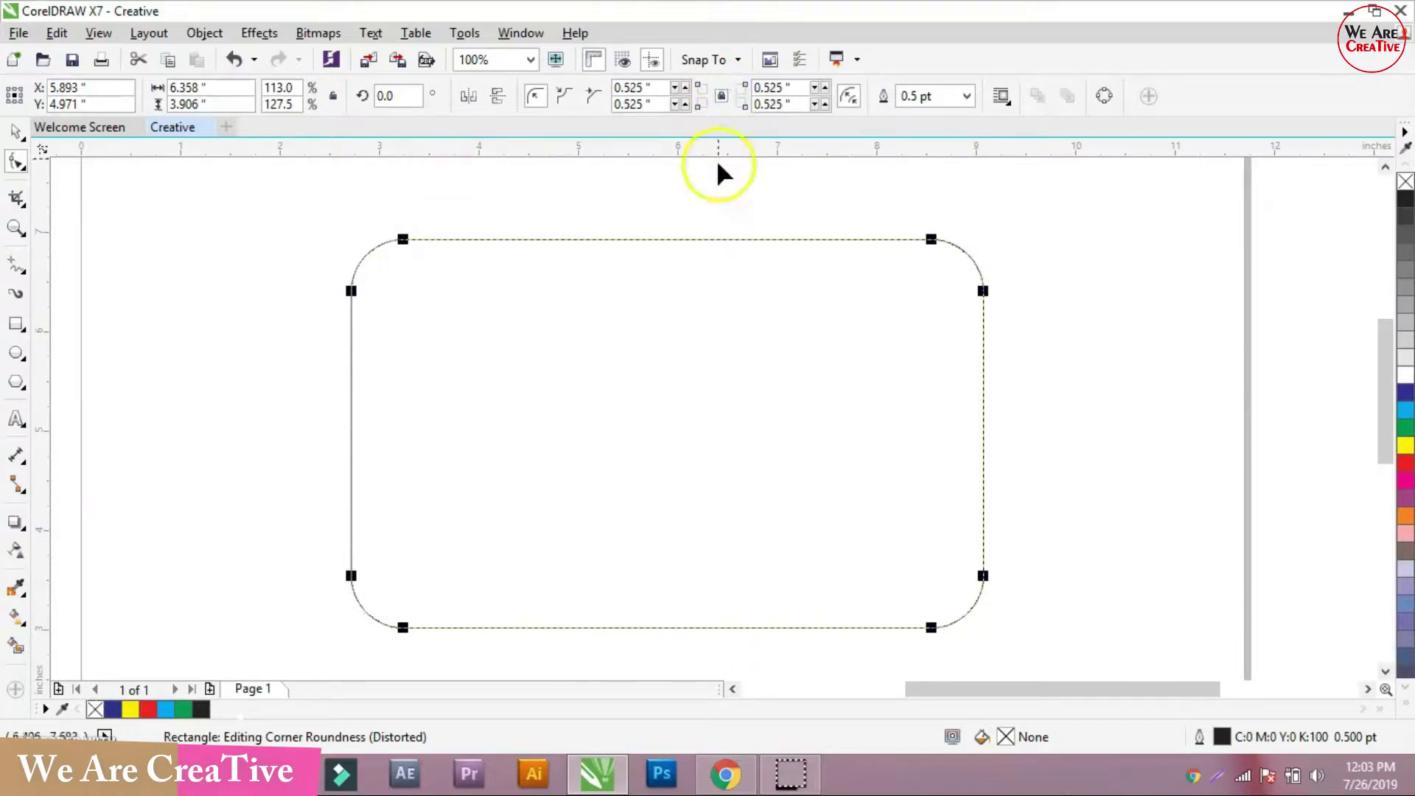
mouse_move(401, 239)
mouse_down()
mouse_move(372, 259)
mouse_move(440, 178)
mouse_move(394, 225)
mouse_up()
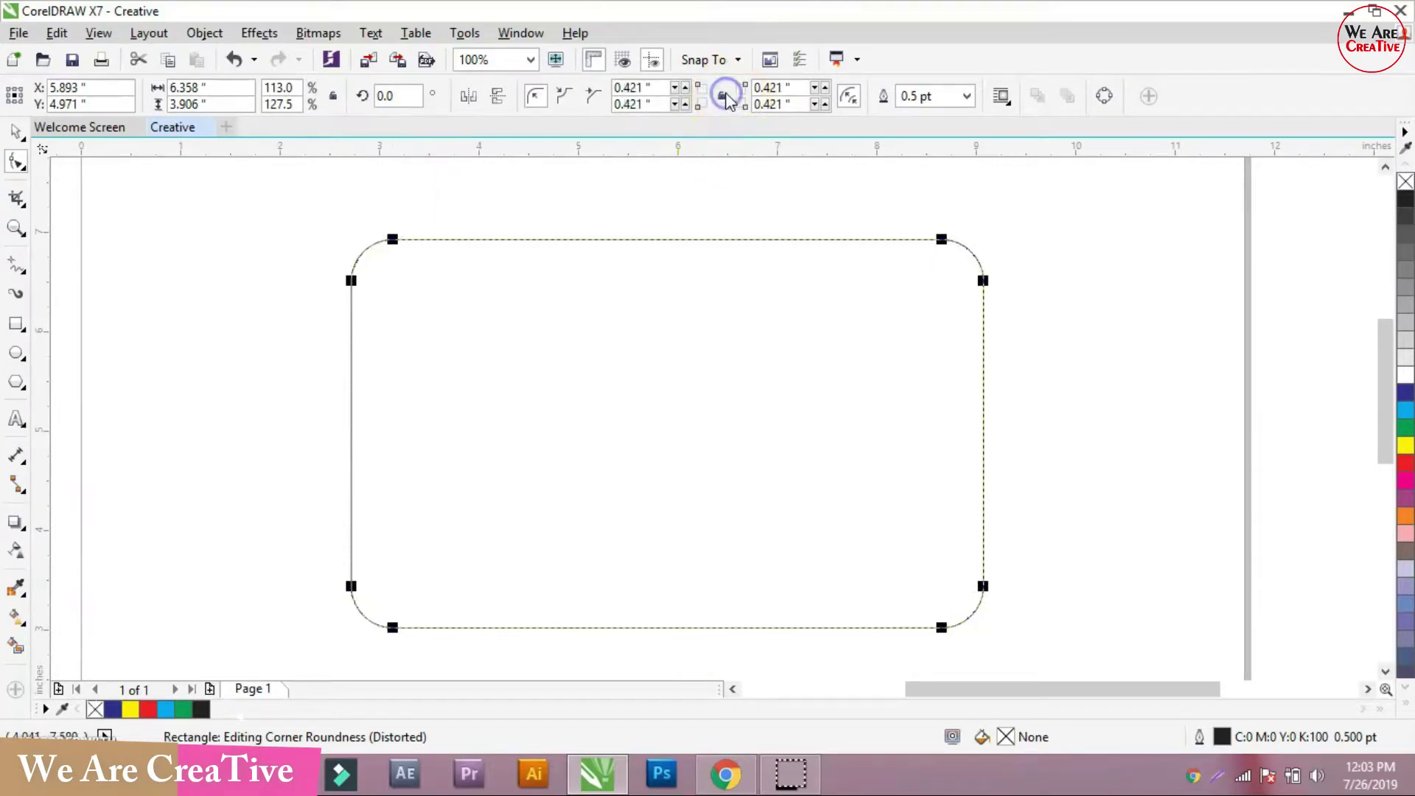
mouse_move(394, 247)
mouse_down()
mouse_move(361, 240)
mouse_move(469, 182)
mouse_move(387, 251)
mouse_up()
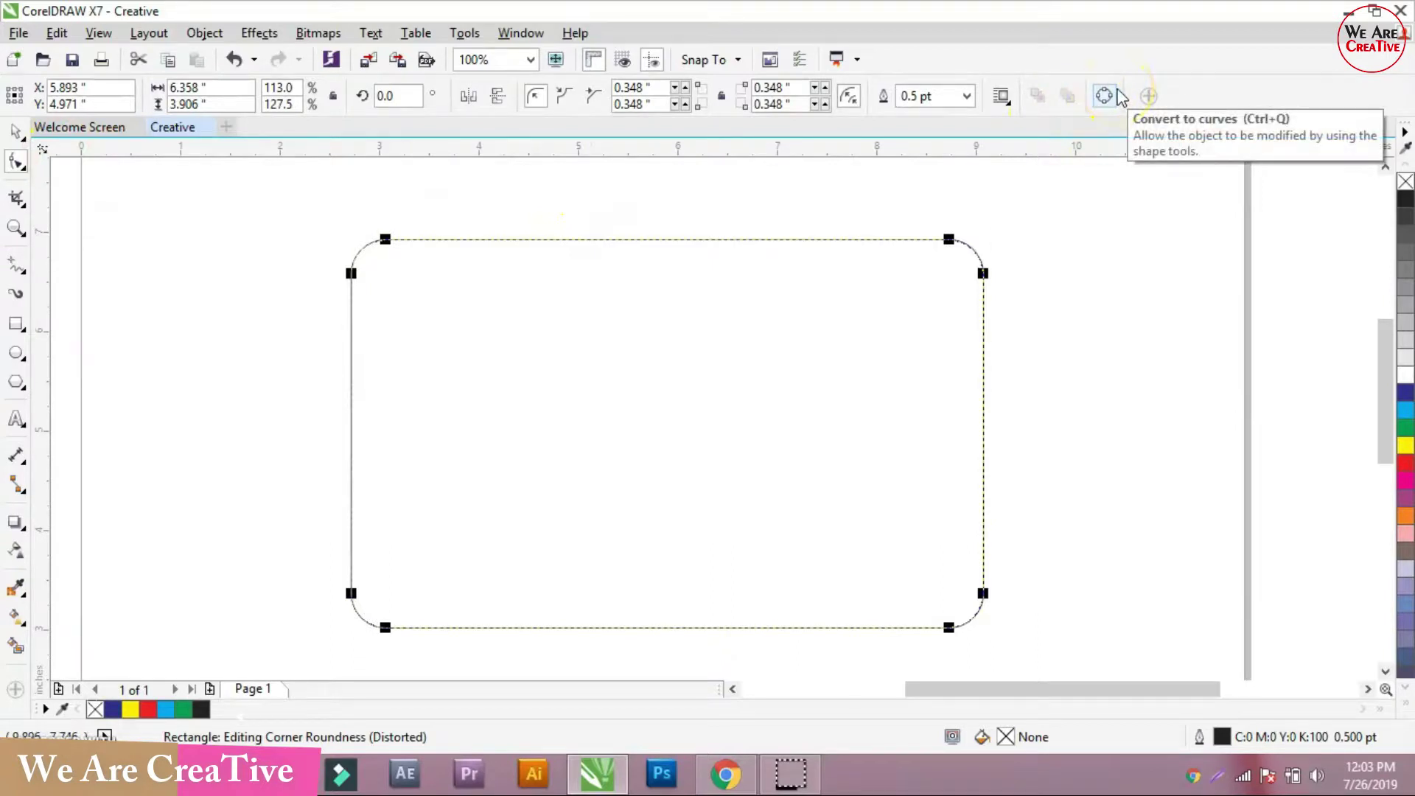
Step: Try converting the rounded rectangle to curves and undo the conversion each time
click(14, 131)
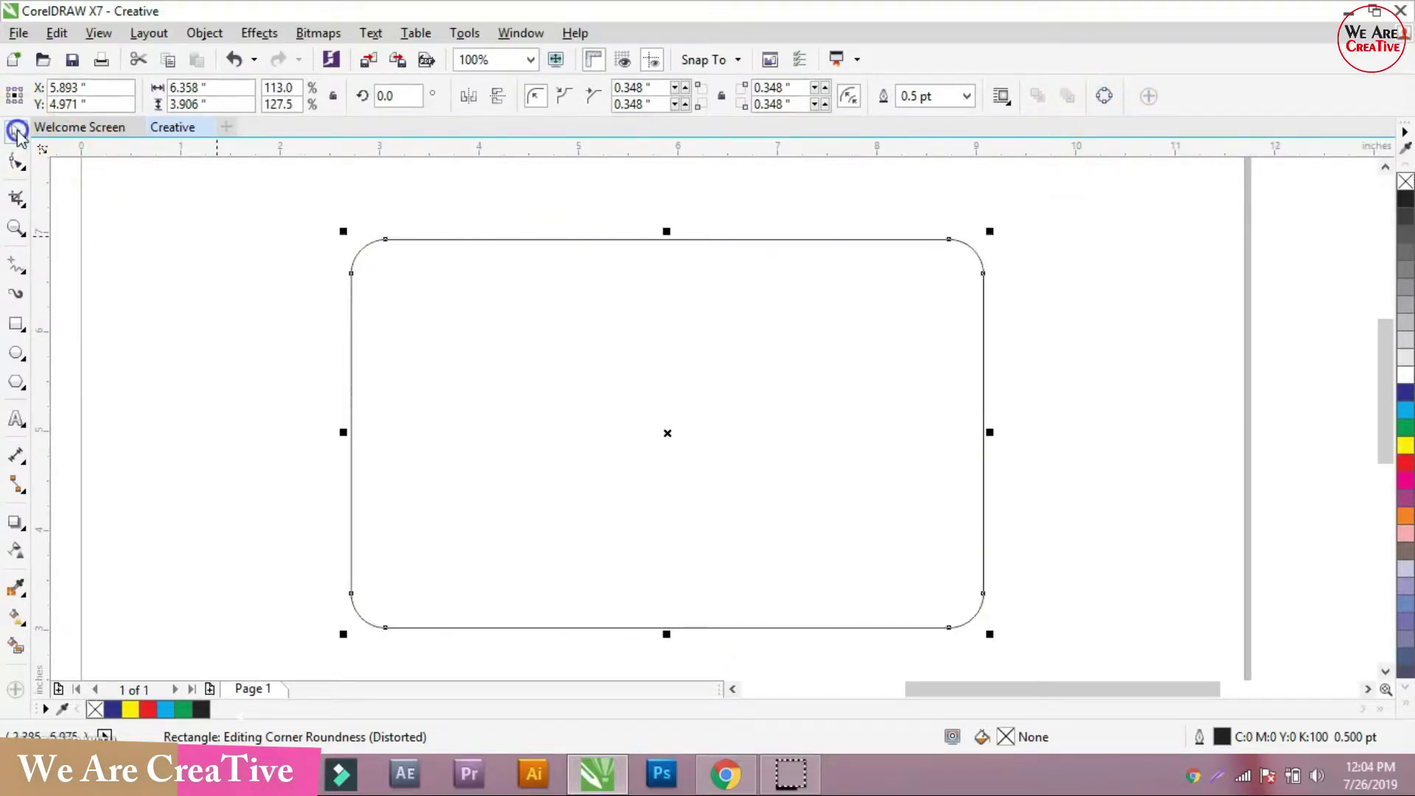
click(697, 249)
click(700, 242)
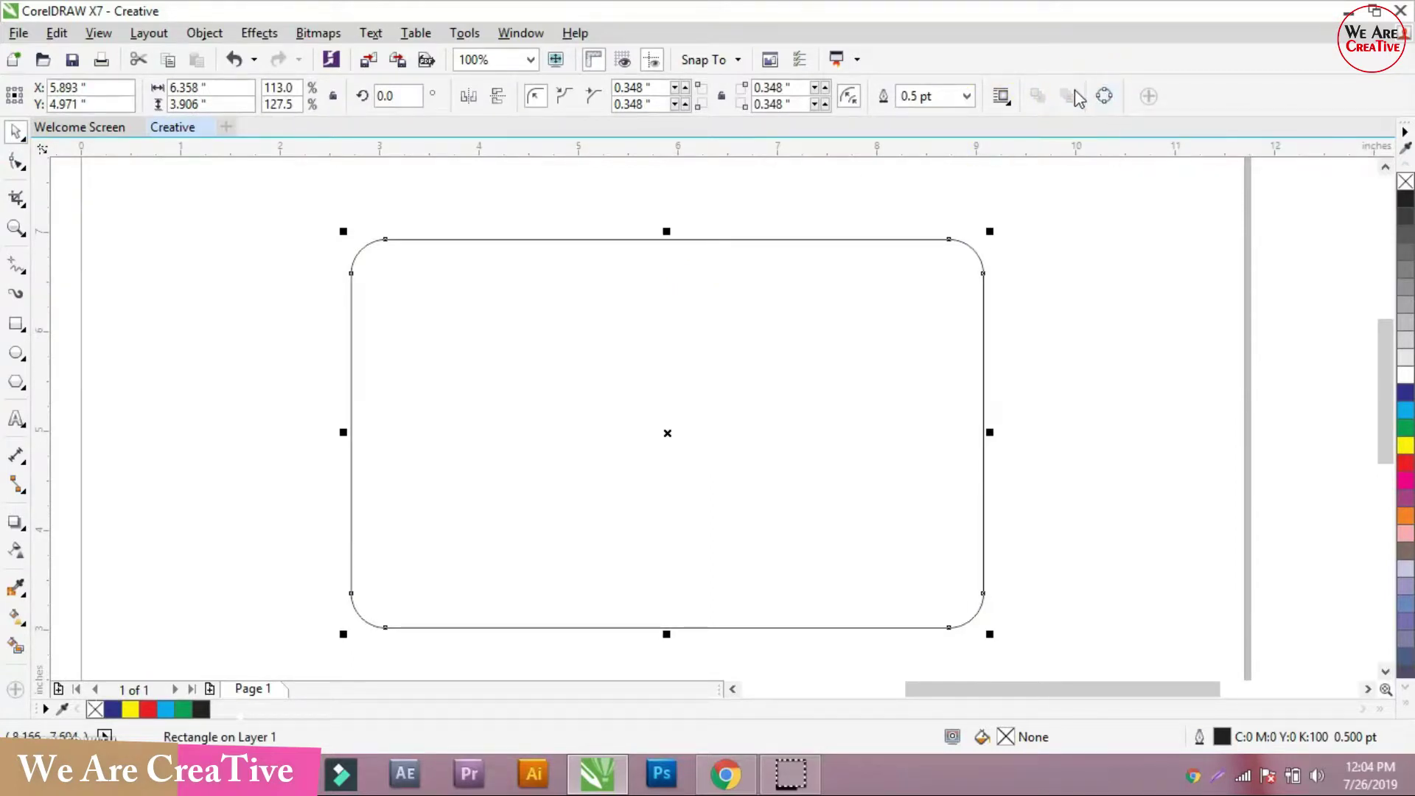
click(1103, 98)
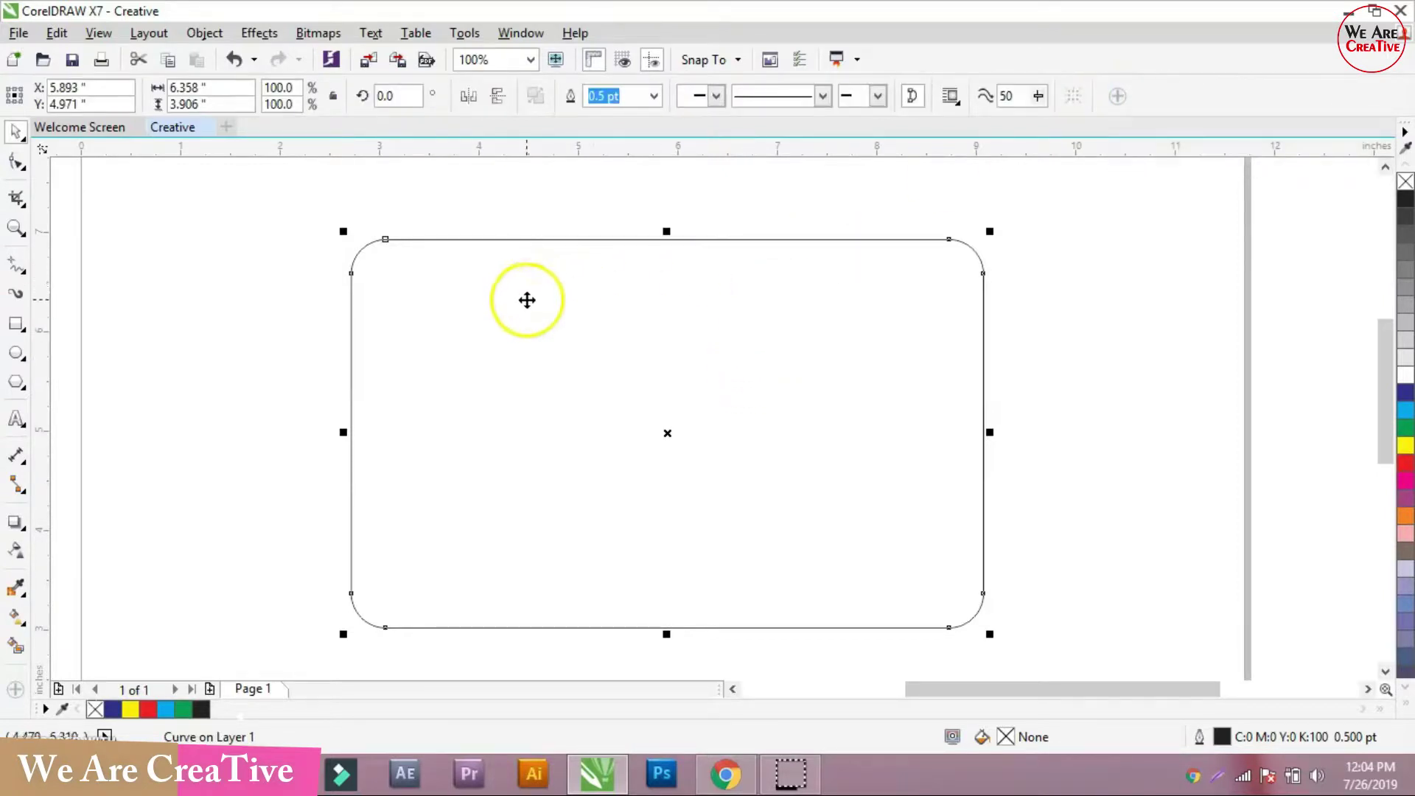
key(ctrl+z)
right_click(524, 393)
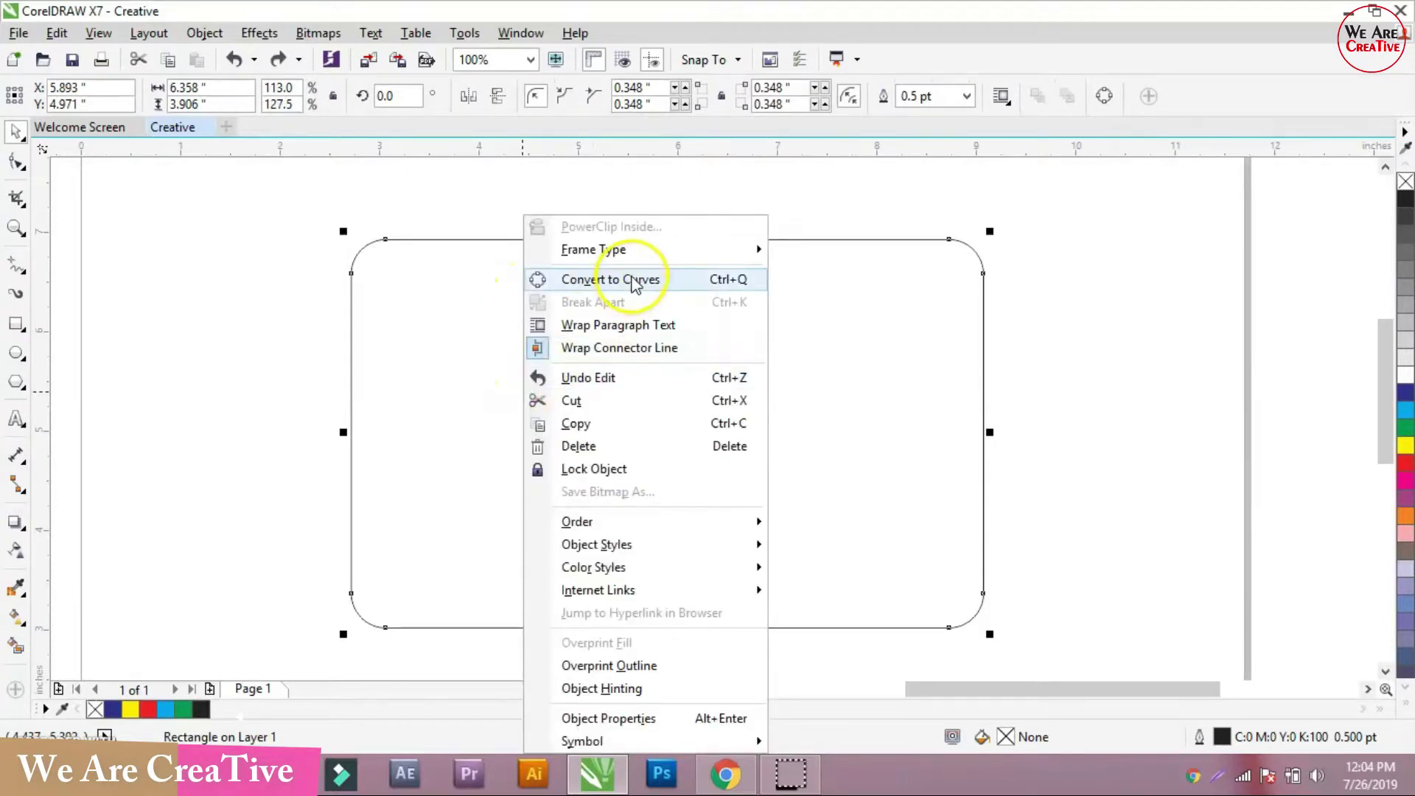
click(636, 285)
key(ctrl+z)
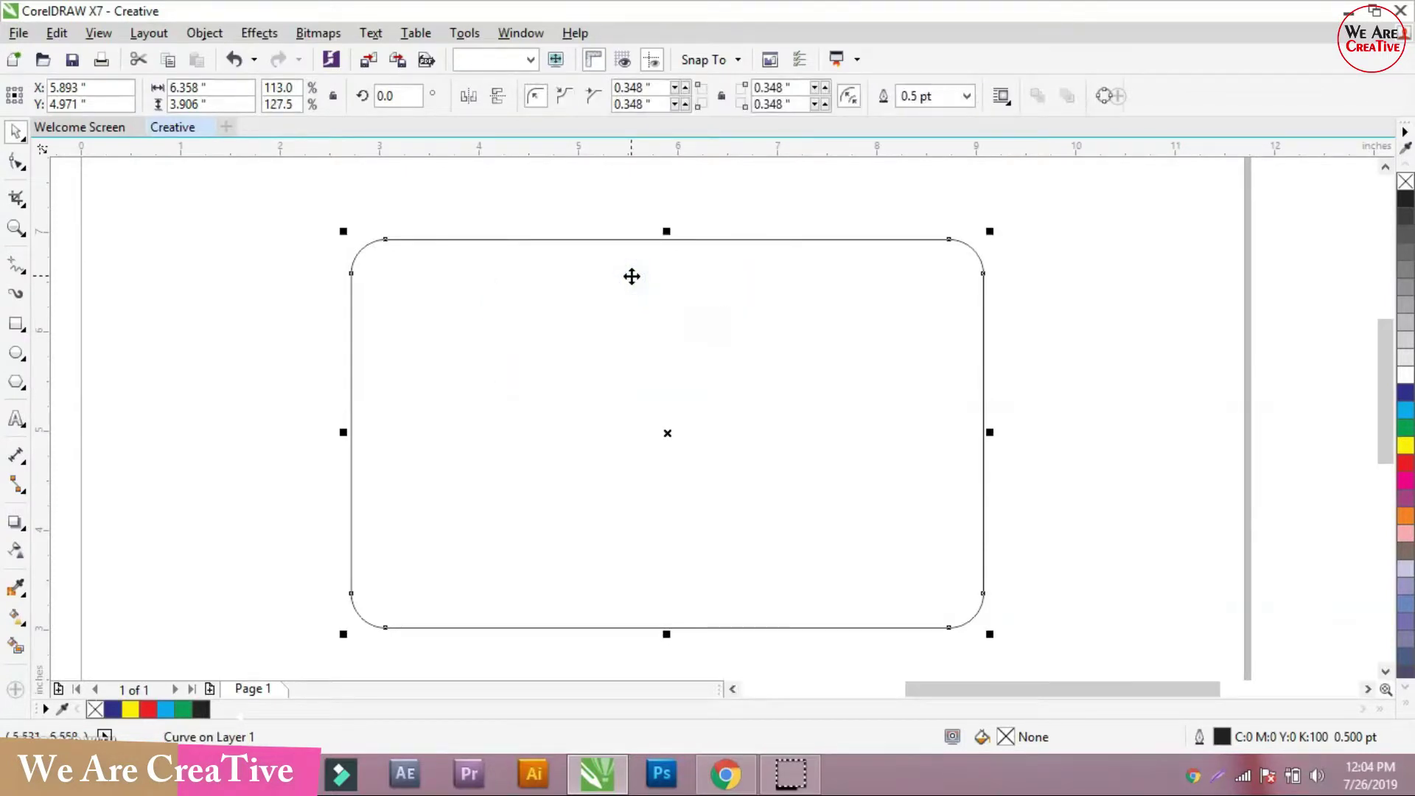
Step: Convert the rounded rectangle to curves
click(632, 276)
click(149, 34)
mouse_move(98, 35)
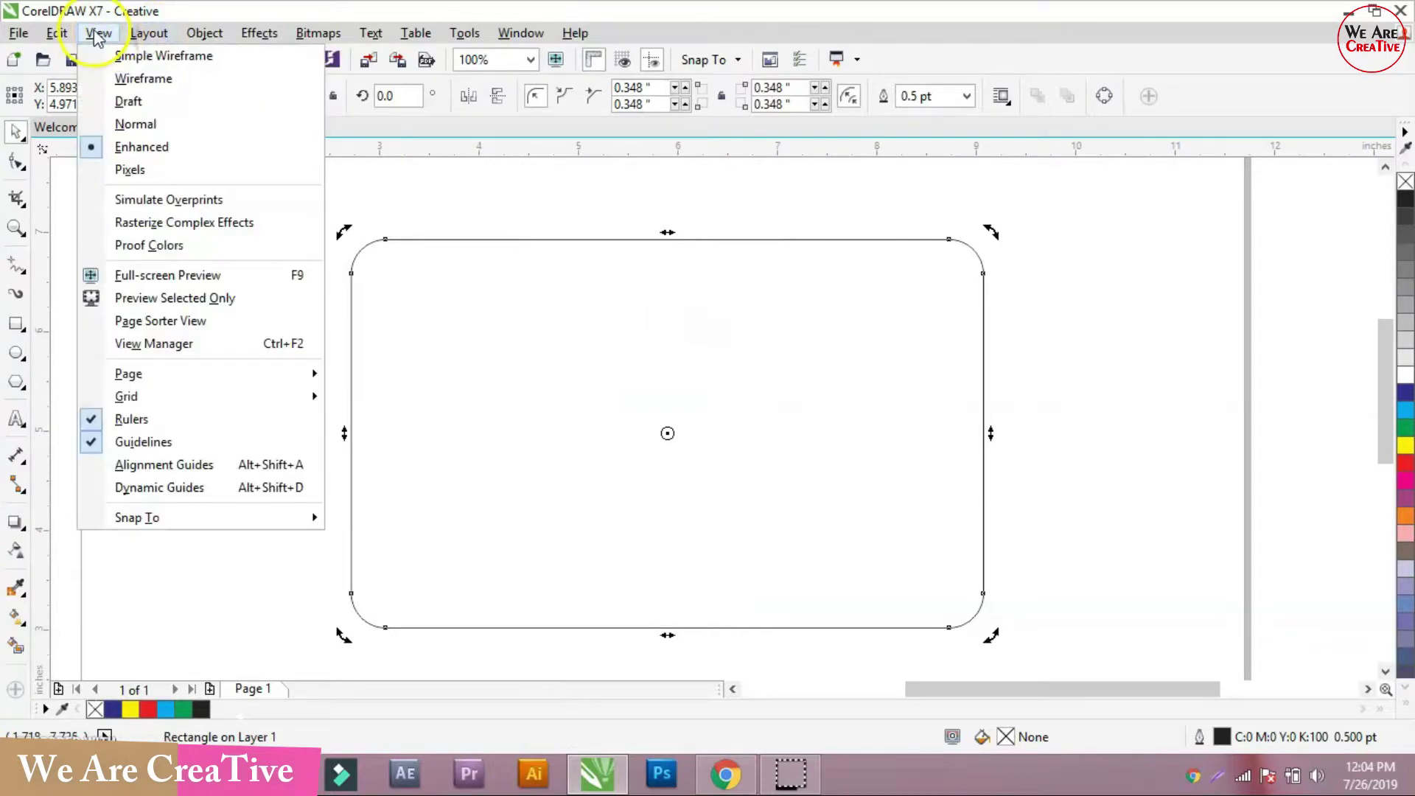
mouse_move(204, 33)
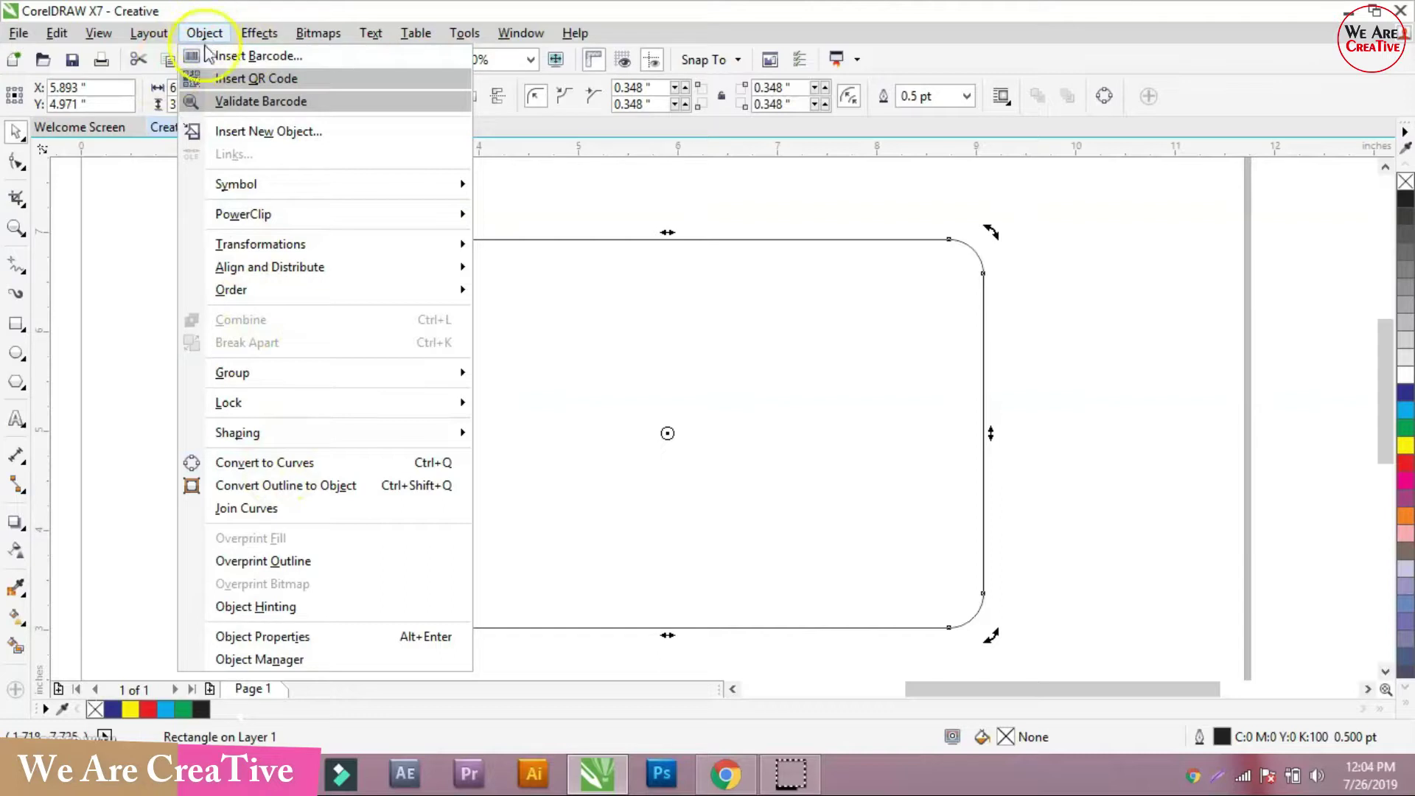
click(283, 462)
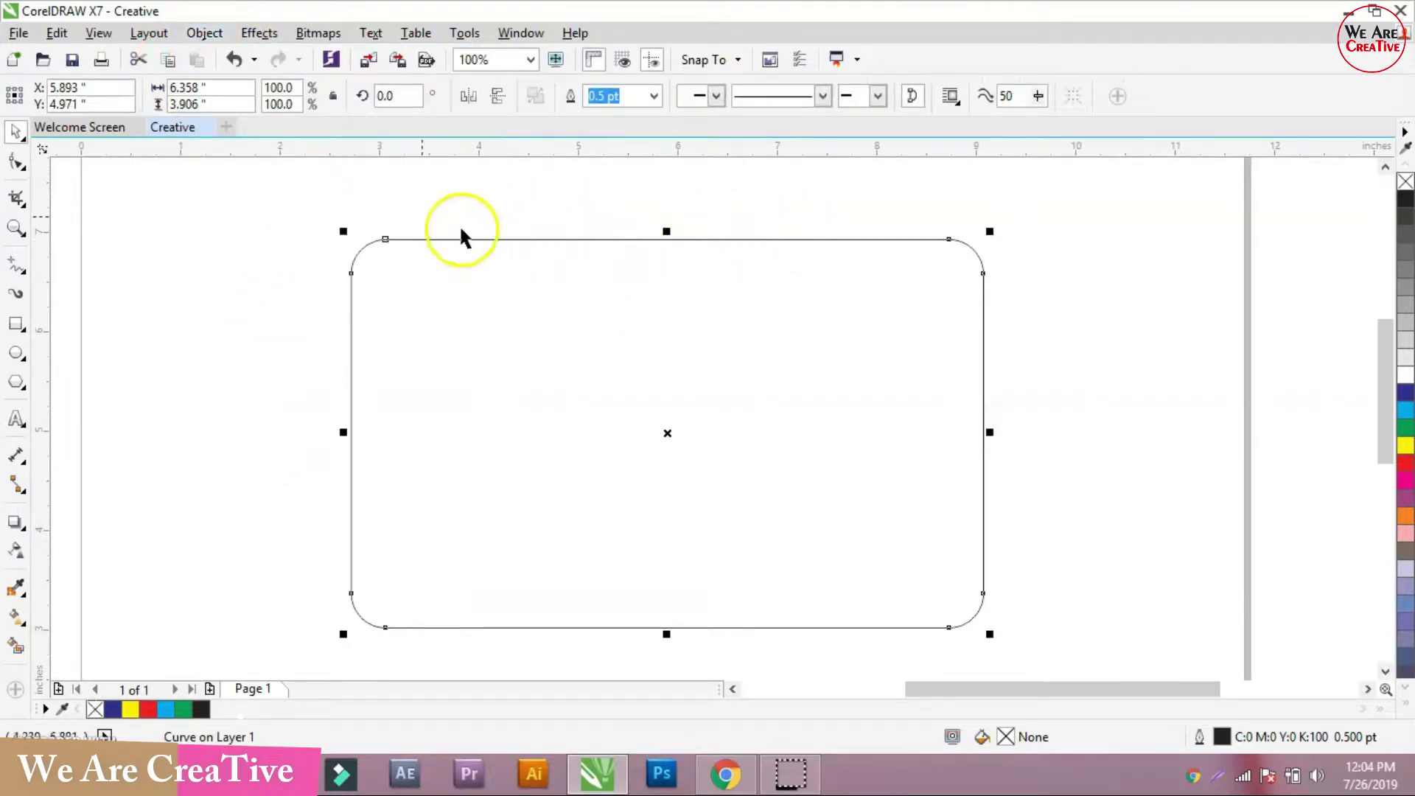
Step: Activate node editing on the converted curve with the Shape tool
click(341, 196)
click(428, 240)
key(F10)
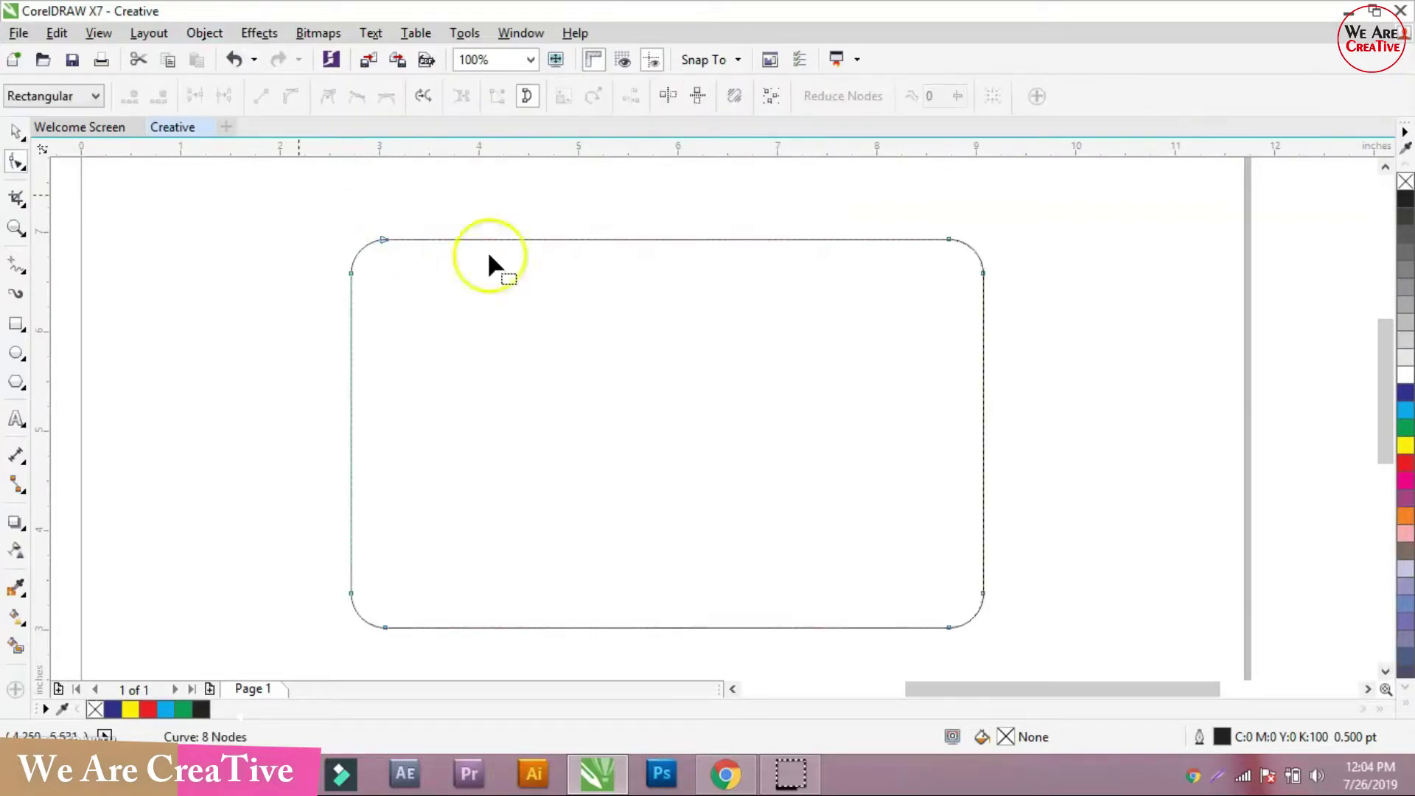
scroll(382, 249, up, 5)
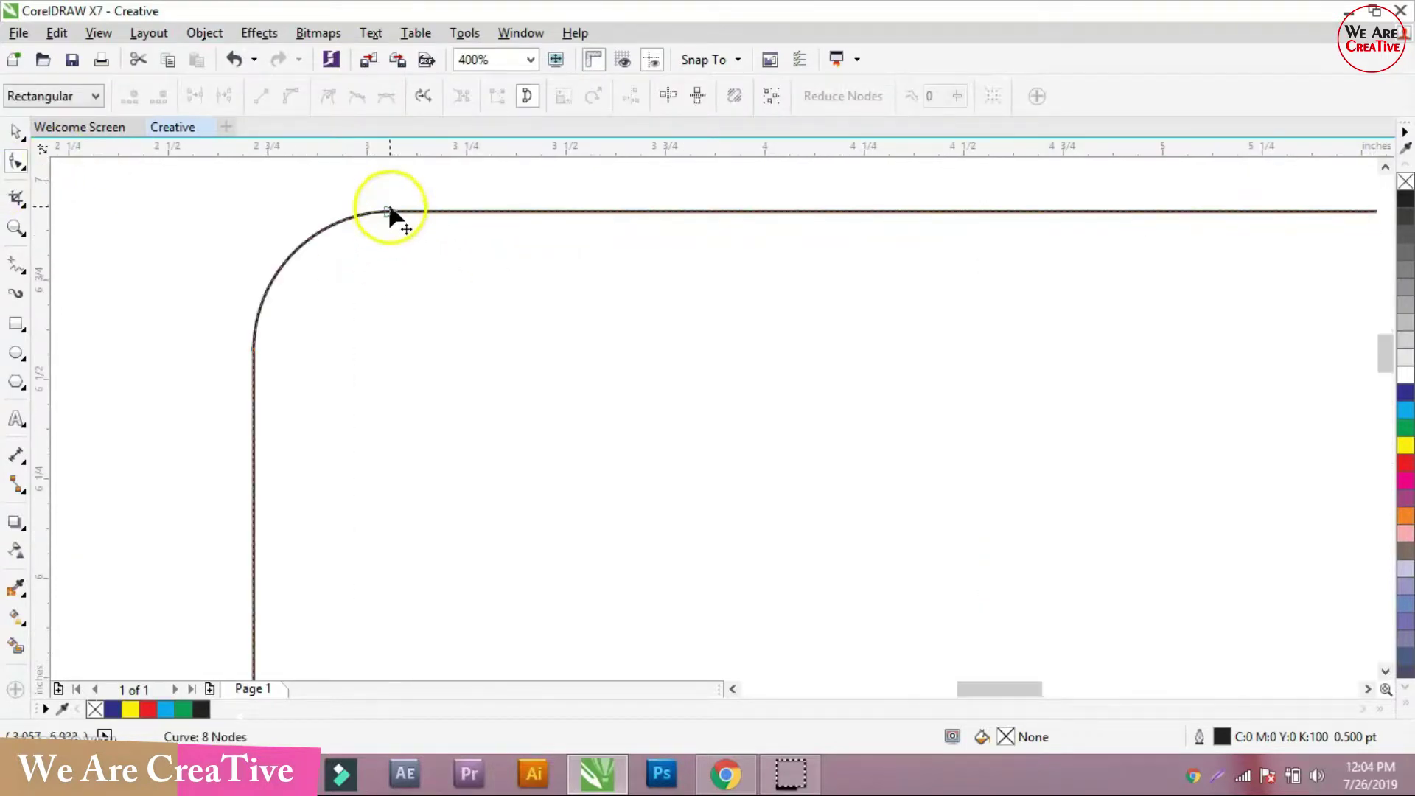
Step: Try to reshape the curve's upper-left corner by pulling at its top-edge node, and undo each change
click(389, 211)
drag(389, 211, 452, 215)
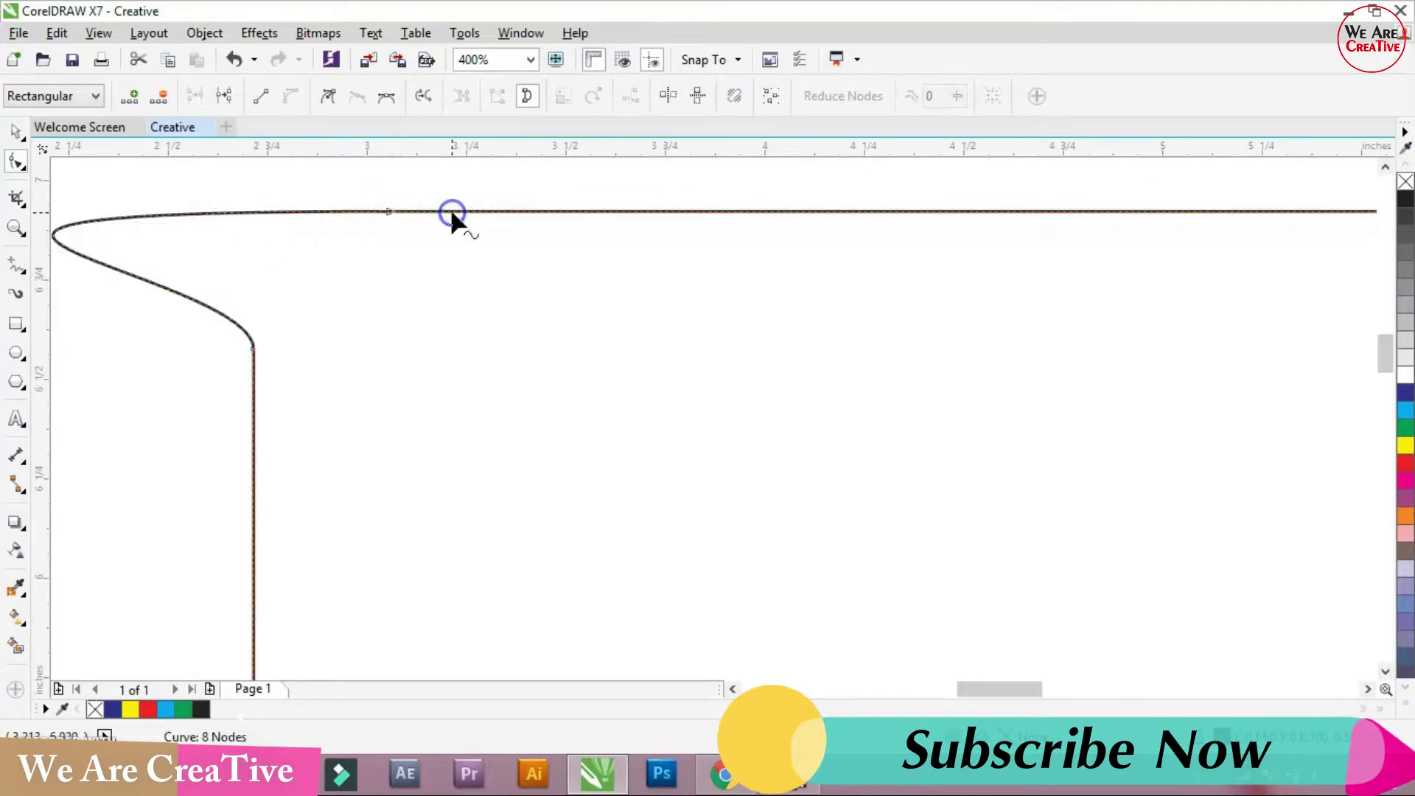
key(ctrl+z)
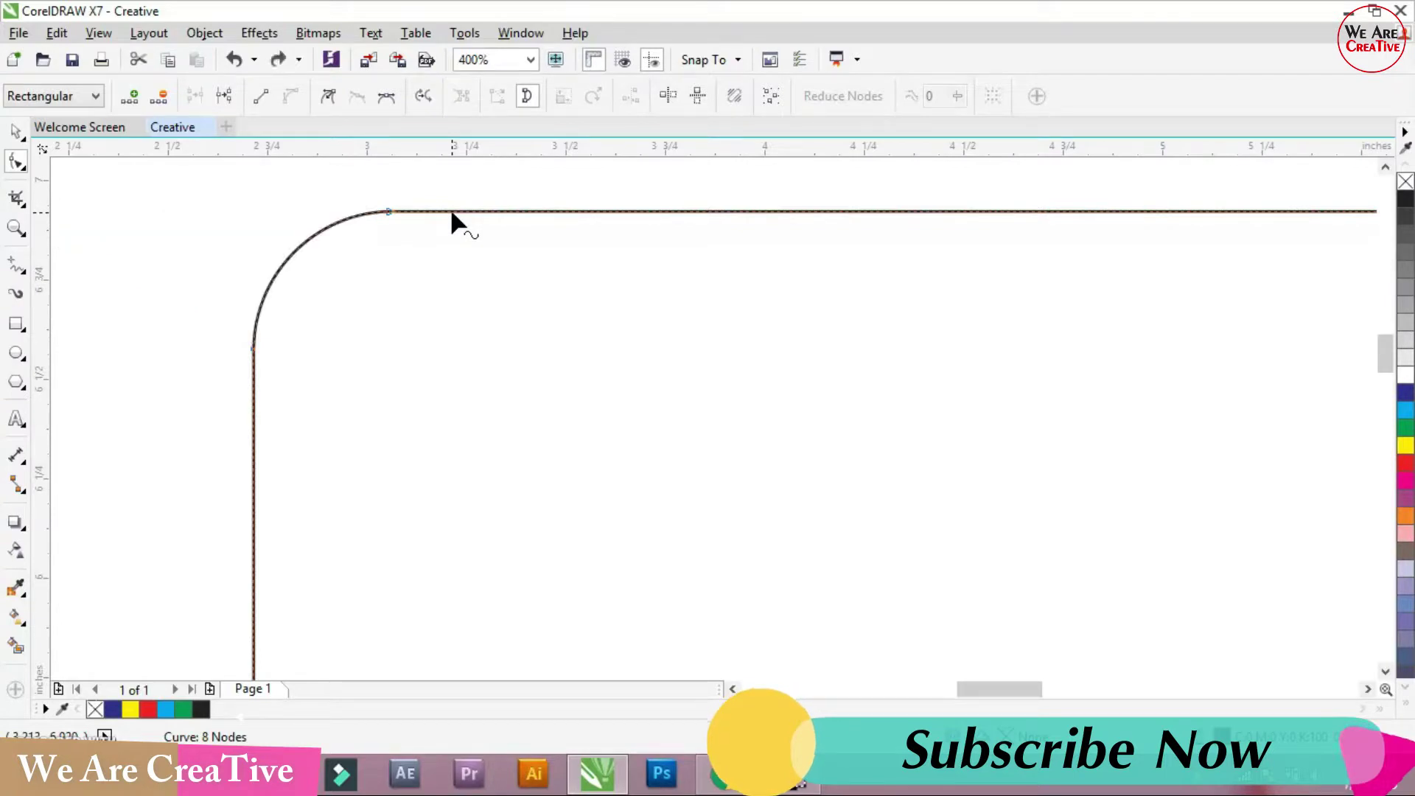
click(384, 212)
drag(384, 212, 496, 215)
key(ctrl+z)
Step: Reshape the curve's upper-left corner by moving its top-edge node inward, lengthening the side node's handle and shifting the side node outward
drag(382, 212, 560, 231)
scroll(754, 389, down, 3)
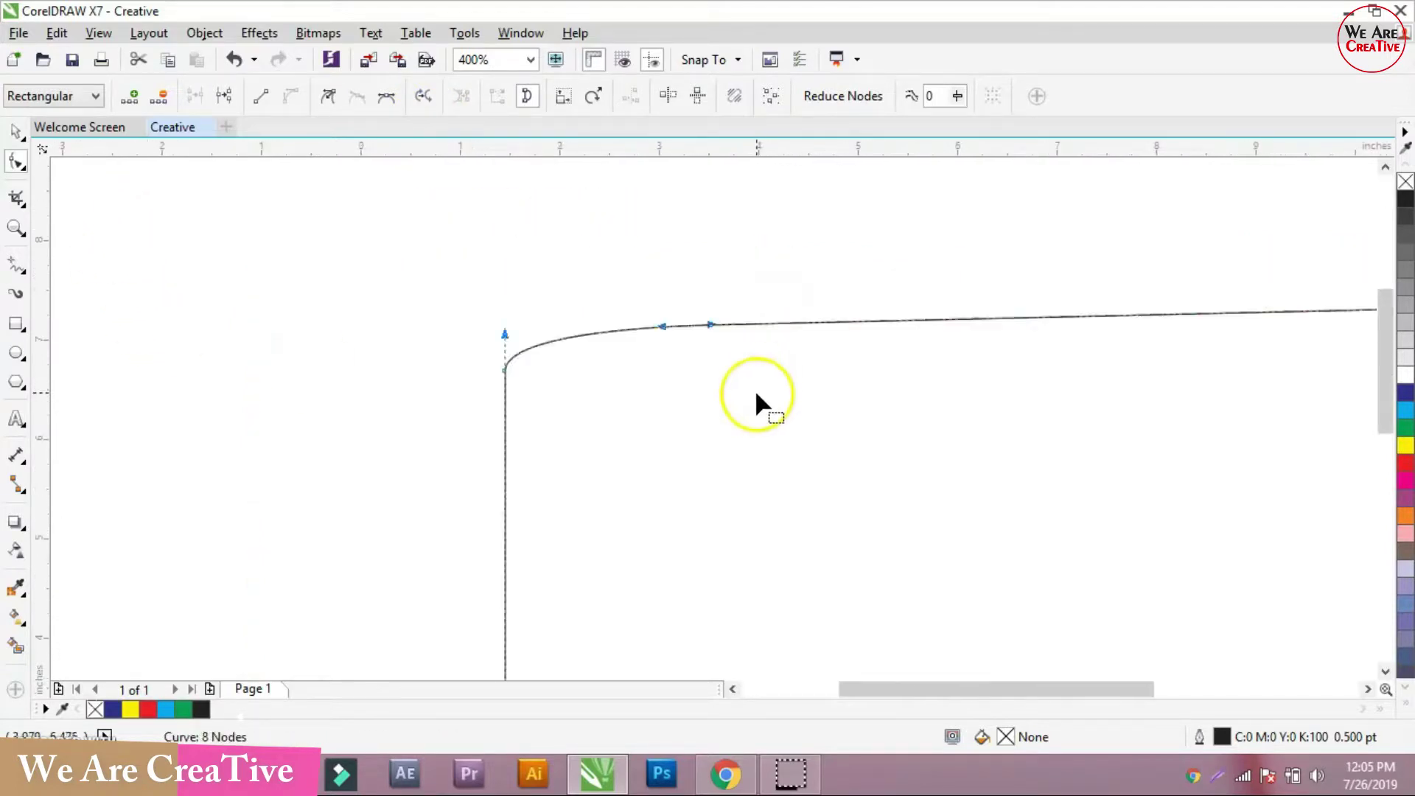
scroll(783, 423, up, 2)
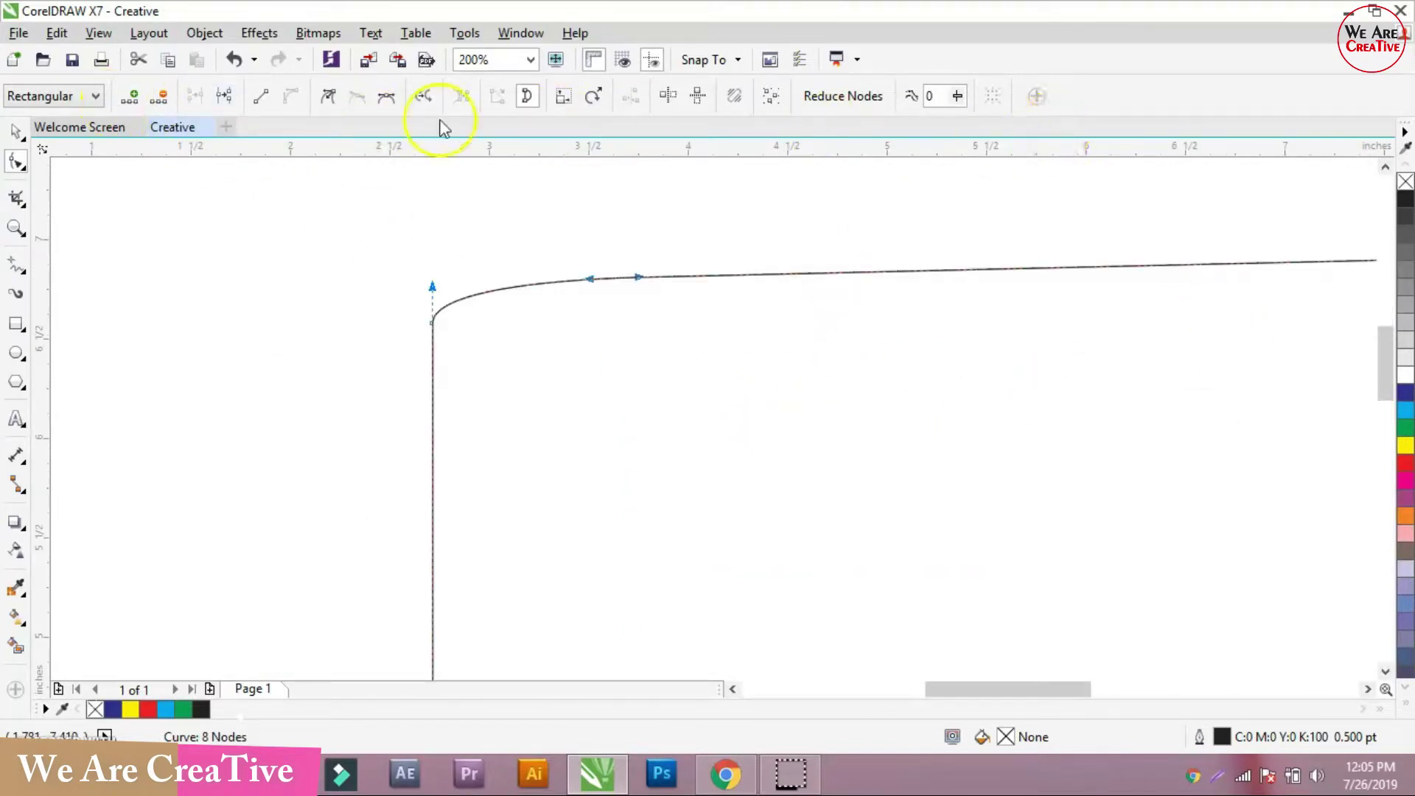
drag(430, 288, 433, 207)
mouse_move(589, 278)
mouse_down()
mouse_move(555, 243)
mouse_move(631, 275)
mouse_move(584, 264)
mouse_up()
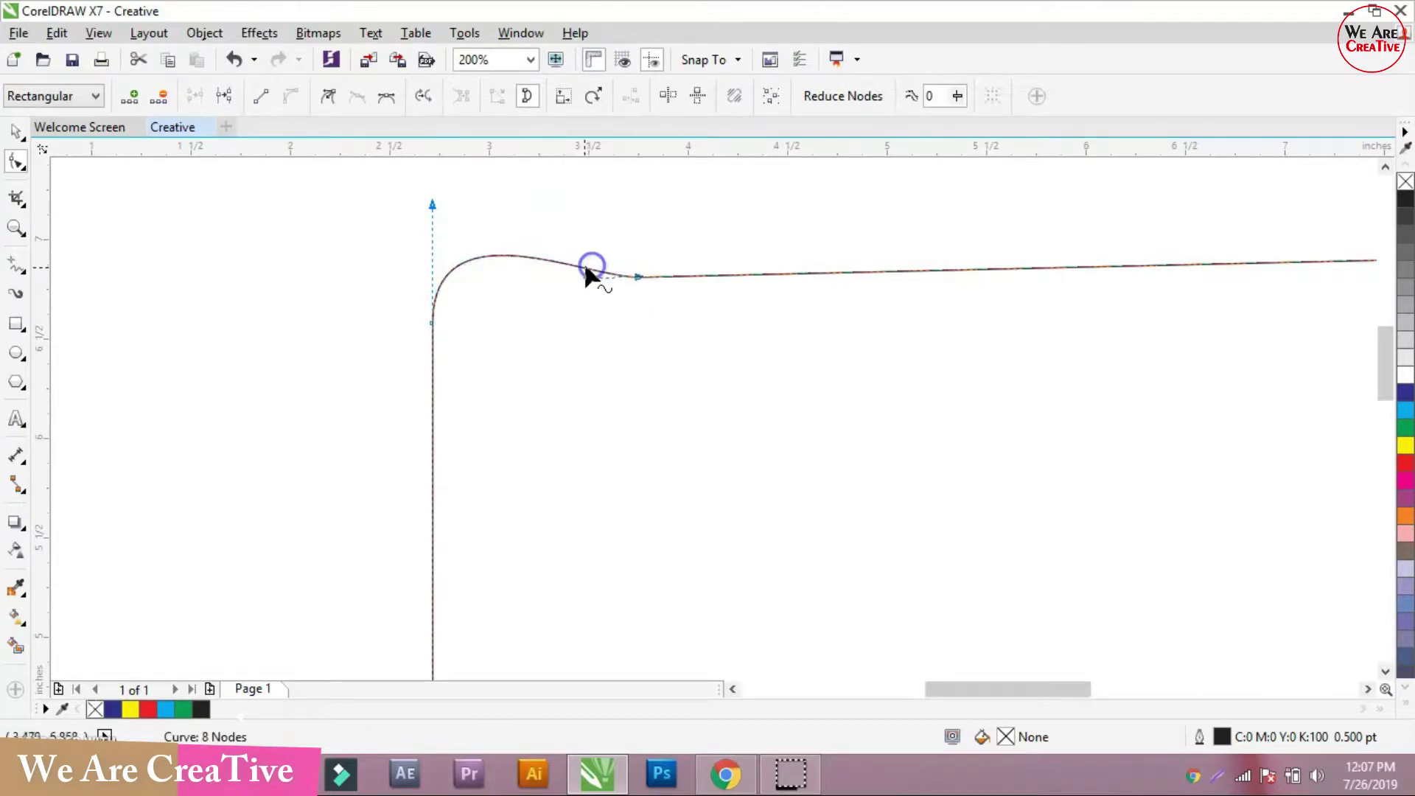
drag(432, 329, 404, 370)
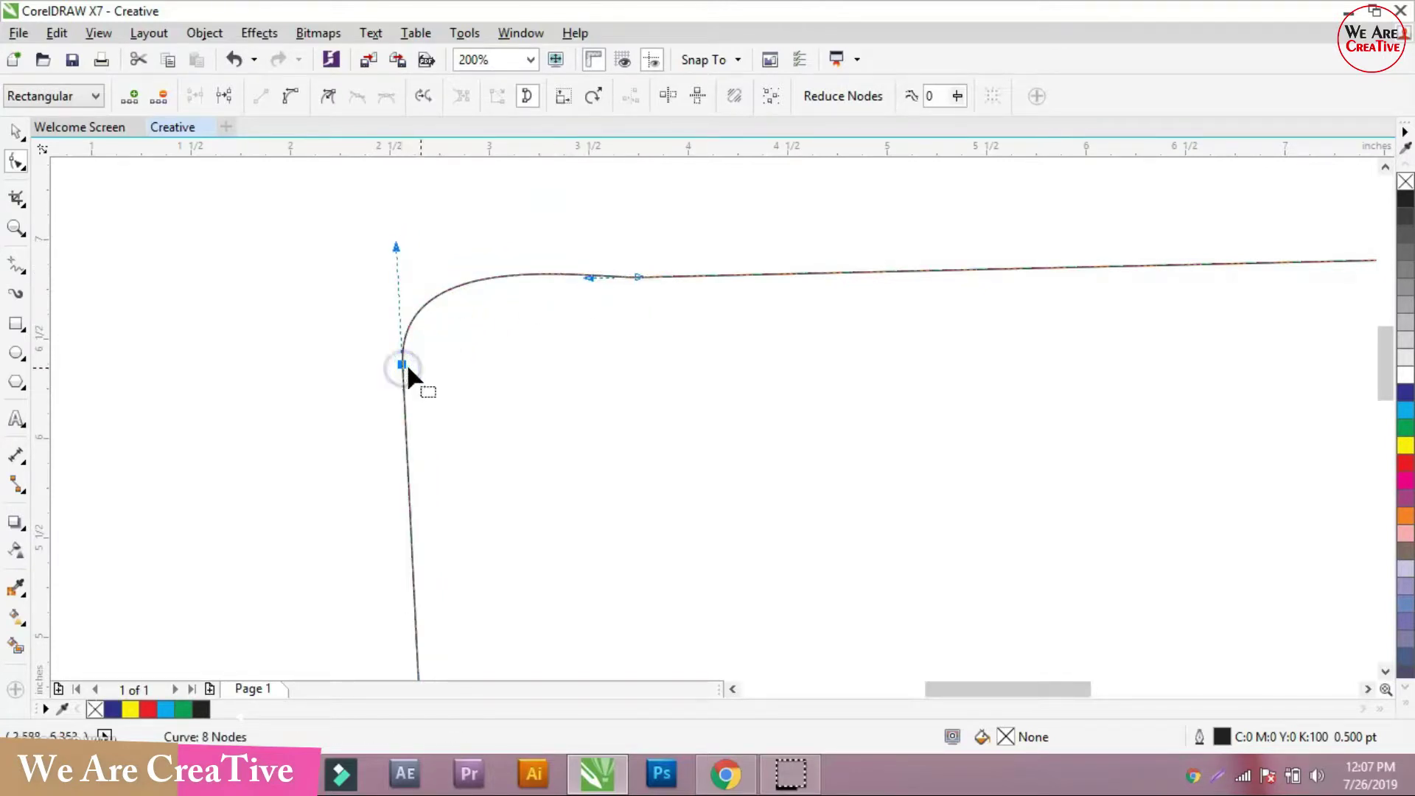
Step: Delete the reshaped curve from the page
scroll(635, 369, down, 2)
scroll(638, 371, up, 2)
scroll(638, 371, down, 1)
click(16, 131)
key(Delete)
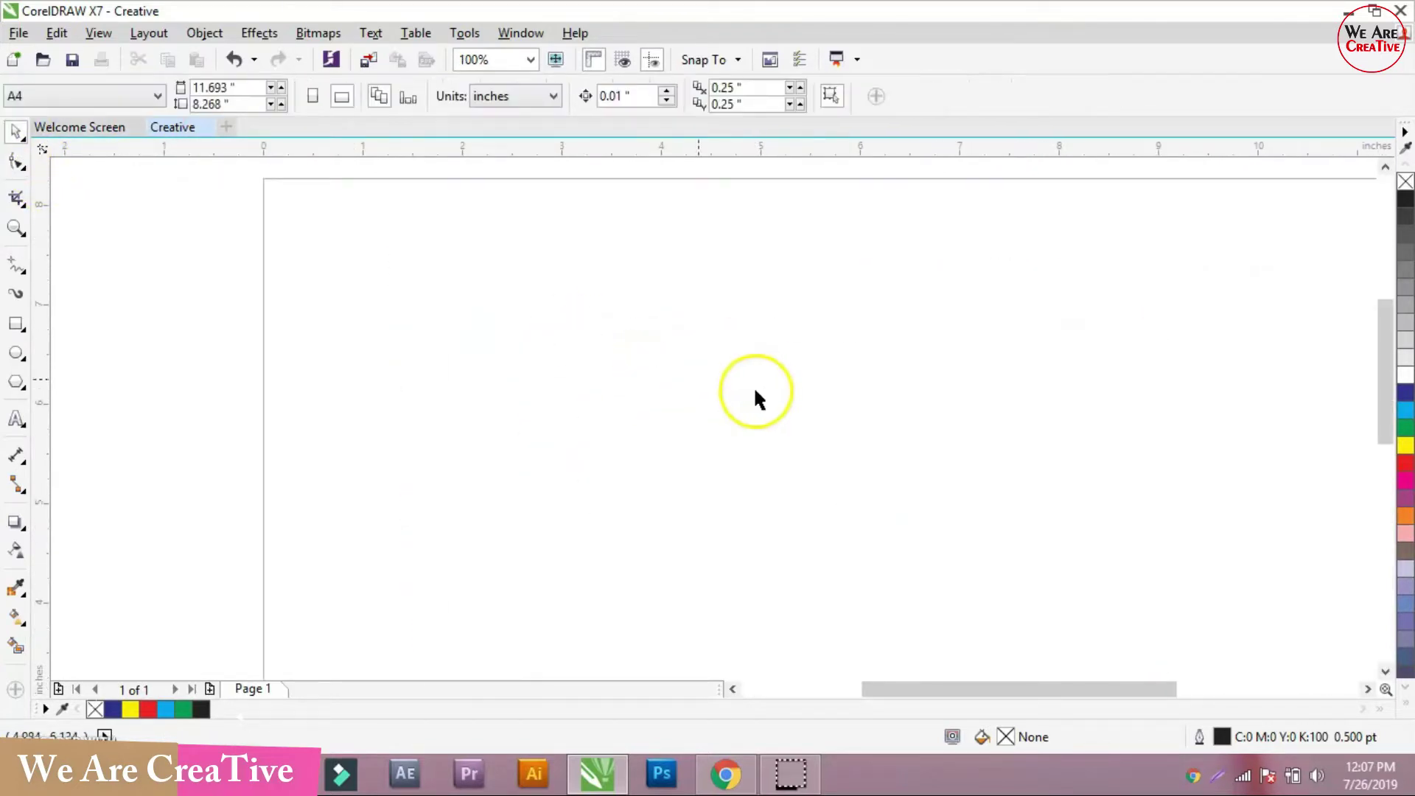
Step: Draw a new rectangle about 5.792 by 3.292 inches and convert it to curves
click(16, 324)
drag(490, 297, 1065, 624)
click(1104, 96)
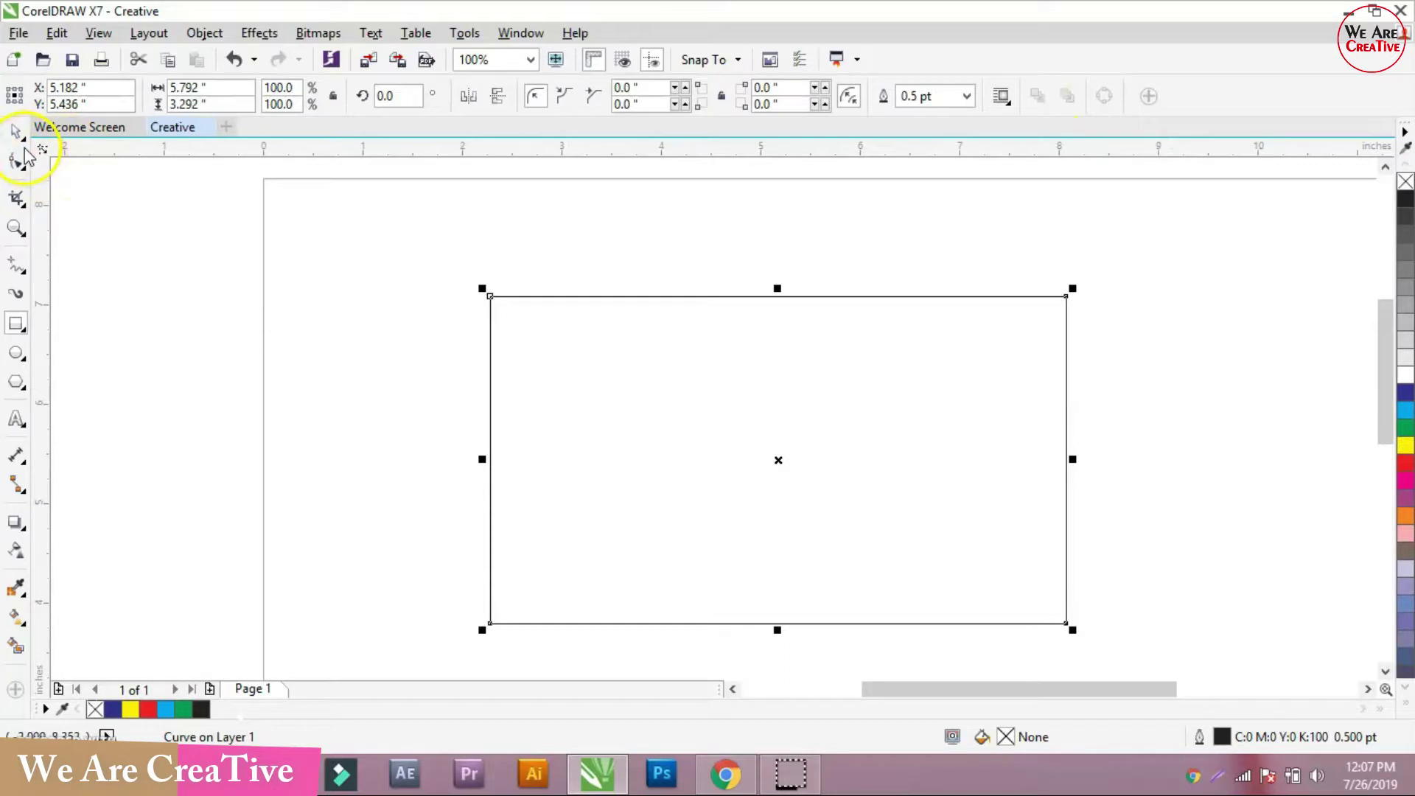
Step: Add a node on the curve's top edge, a short distance from its upper-left corner
click(16, 169)
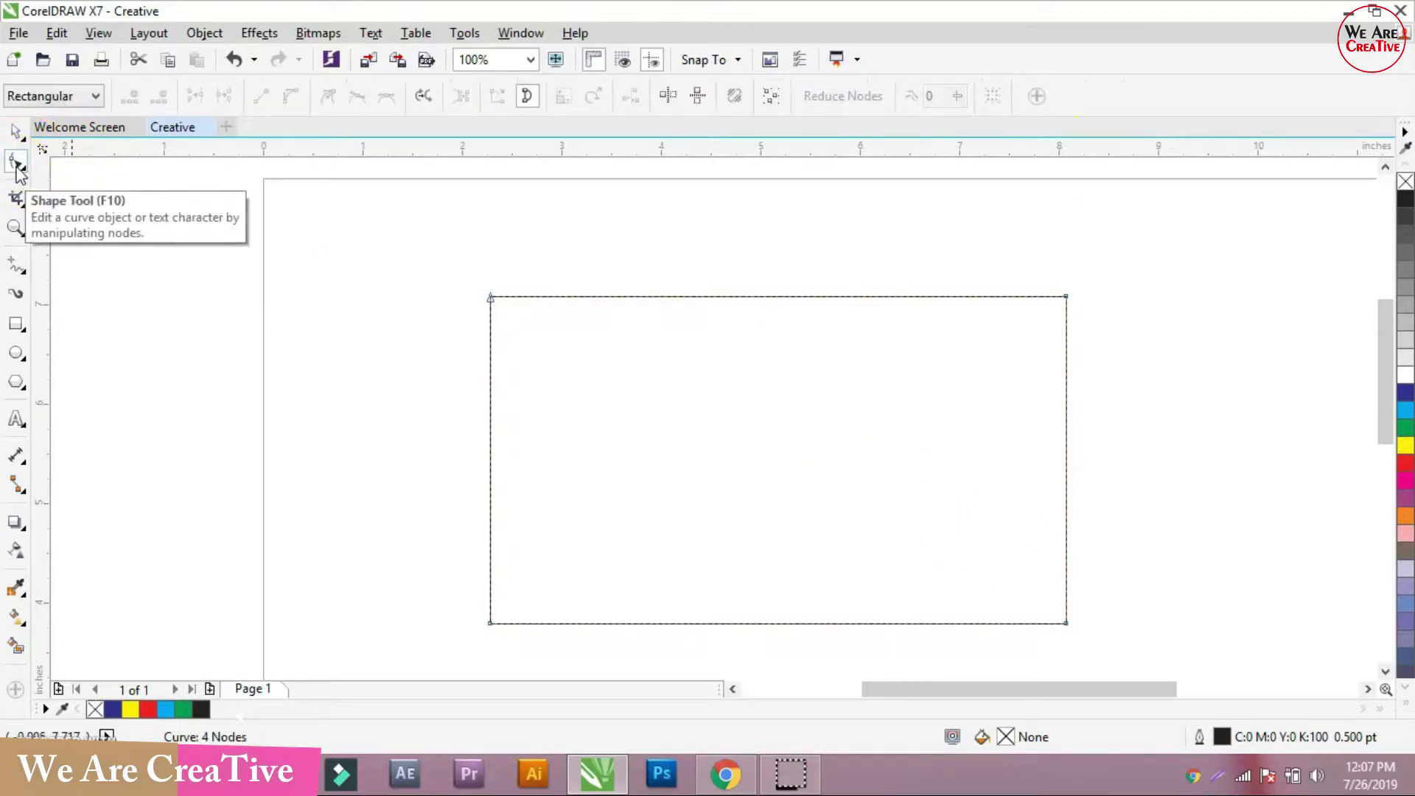
click(543, 297)
scroll(543, 296, up, 1)
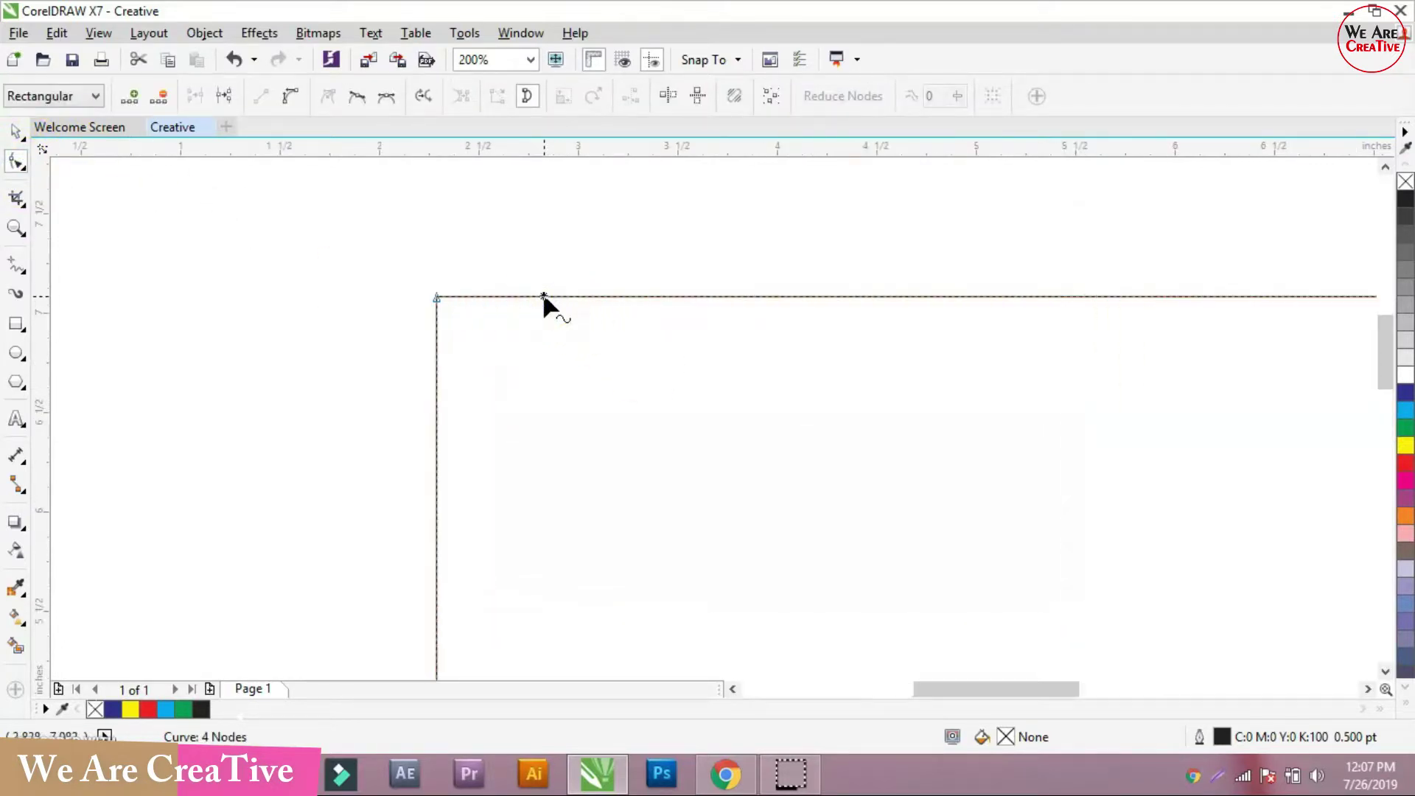
scroll(543, 297, up, 1)
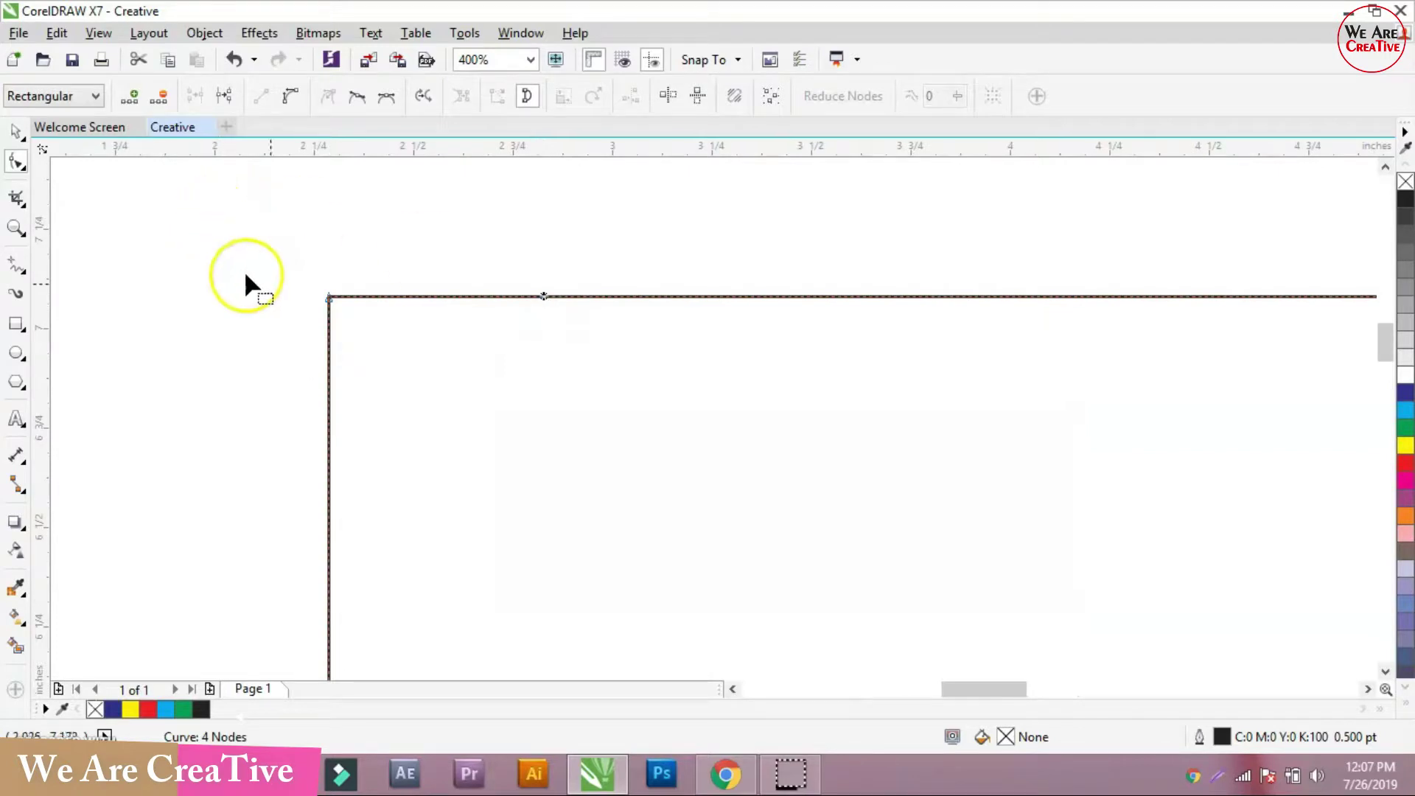
click(332, 297)
drag(358, 293, 369, 310)
click(453, 297)
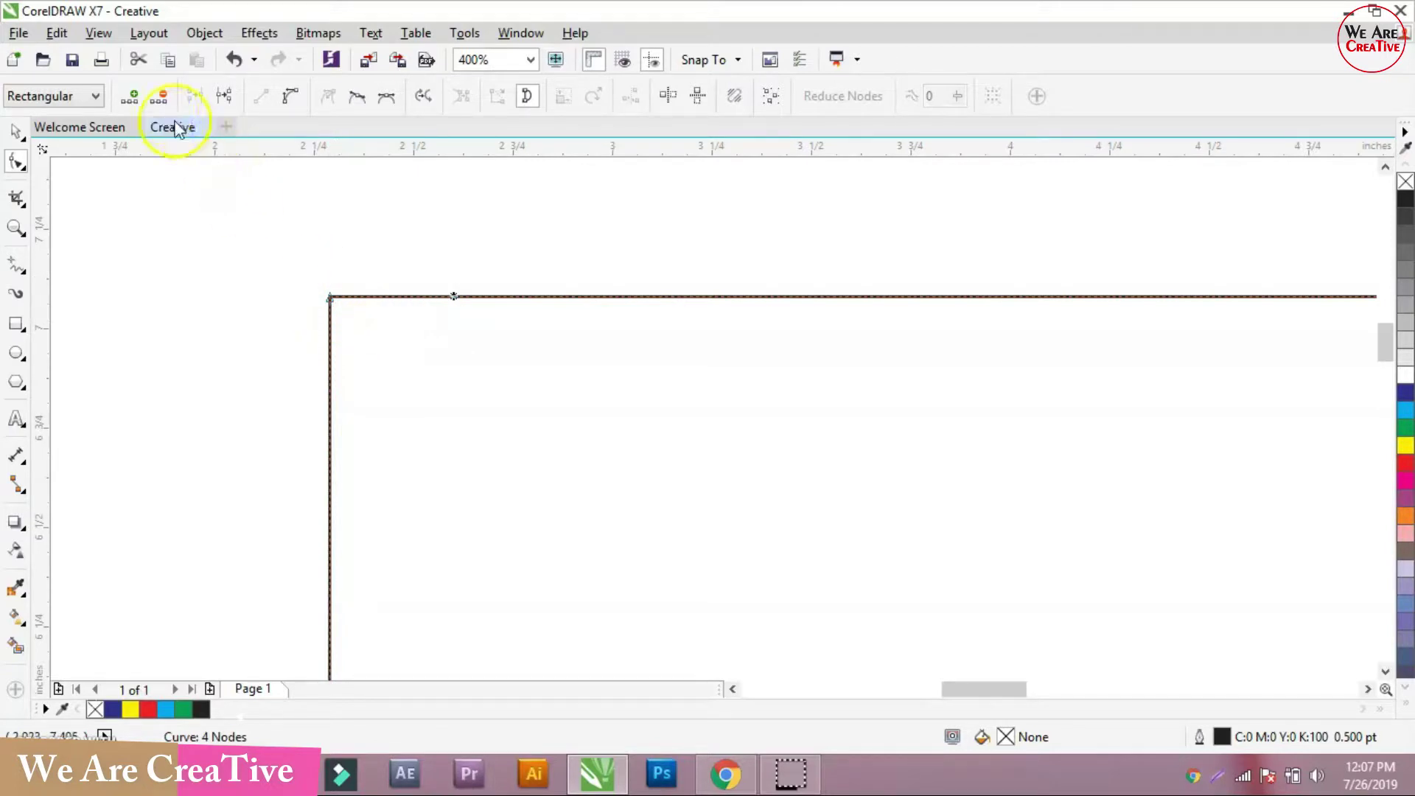
click(134, 96)
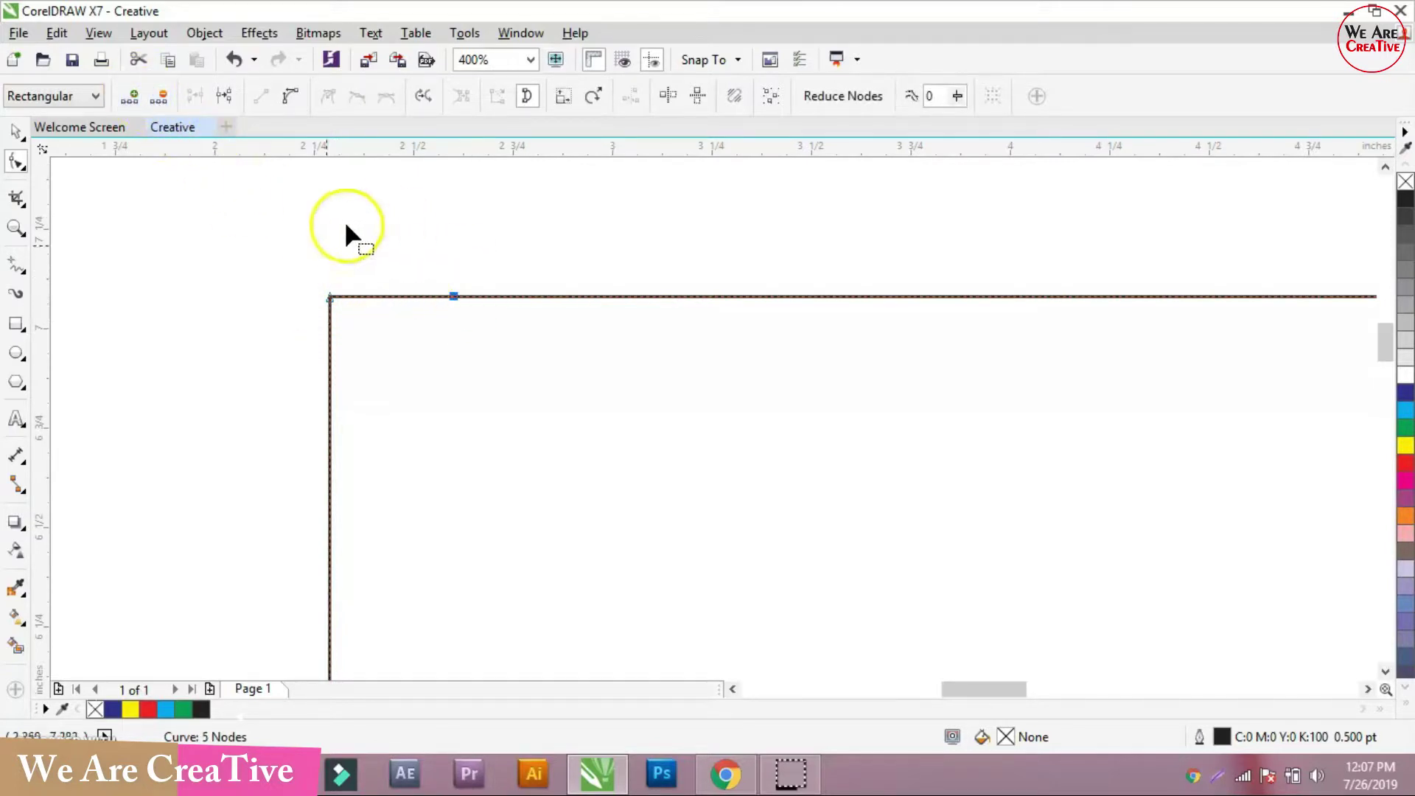
Step: Move the upper-left corner node down the side to form a slanted corner, and convert the slanted segment to a curve
drag(330, 297, 322, 469)
click(471, 282)
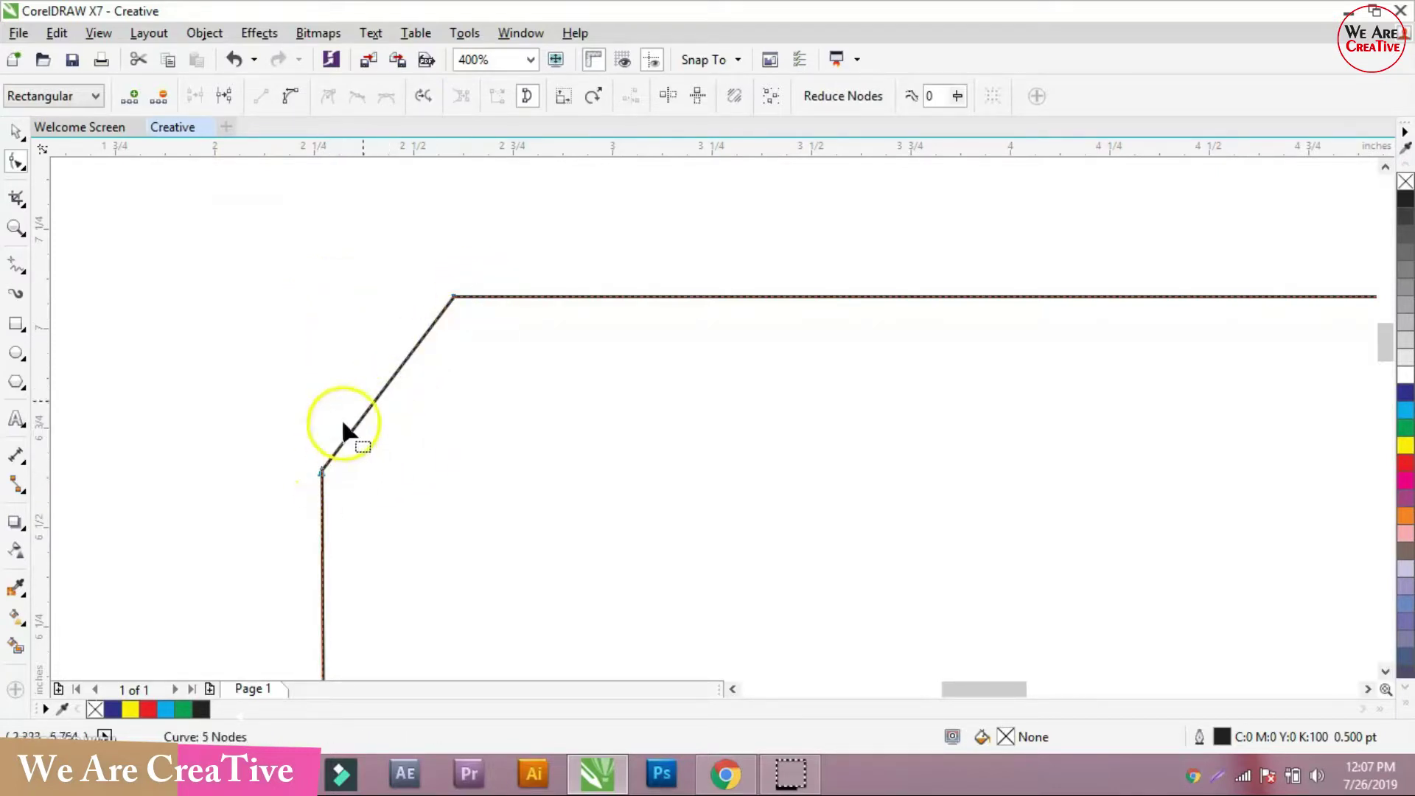
click(406, 360)
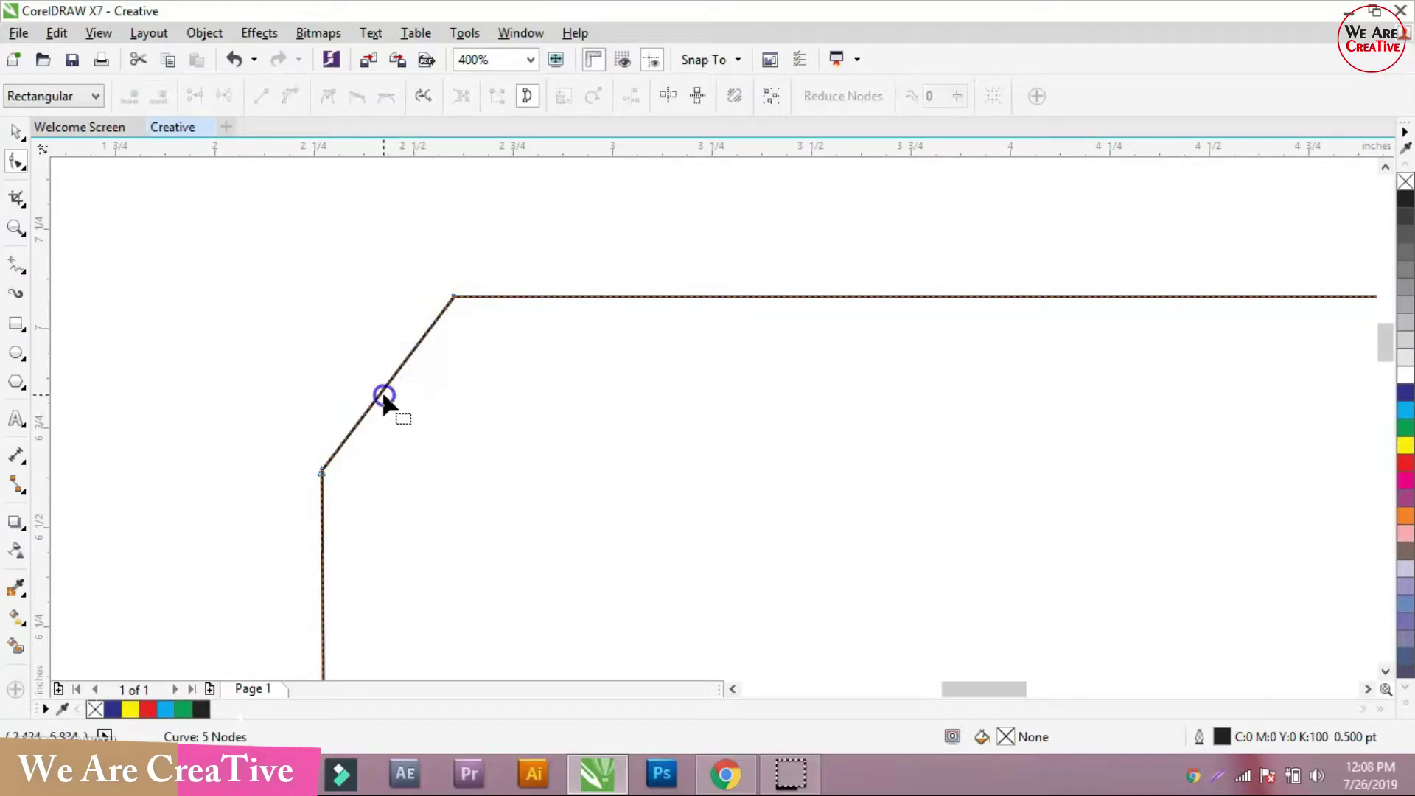
drag(360, 259, 403, 294)
click(400, 372)
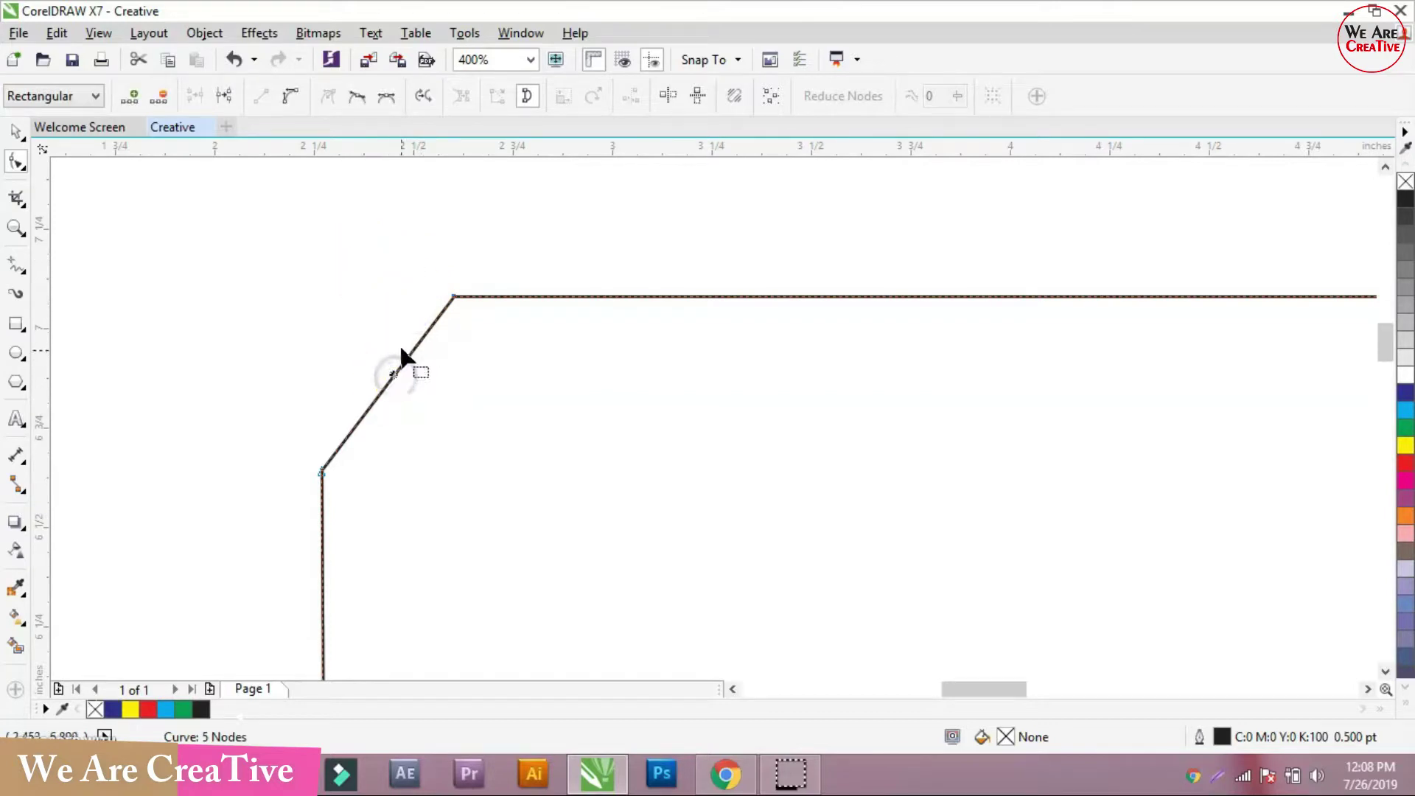
click(284, 96)
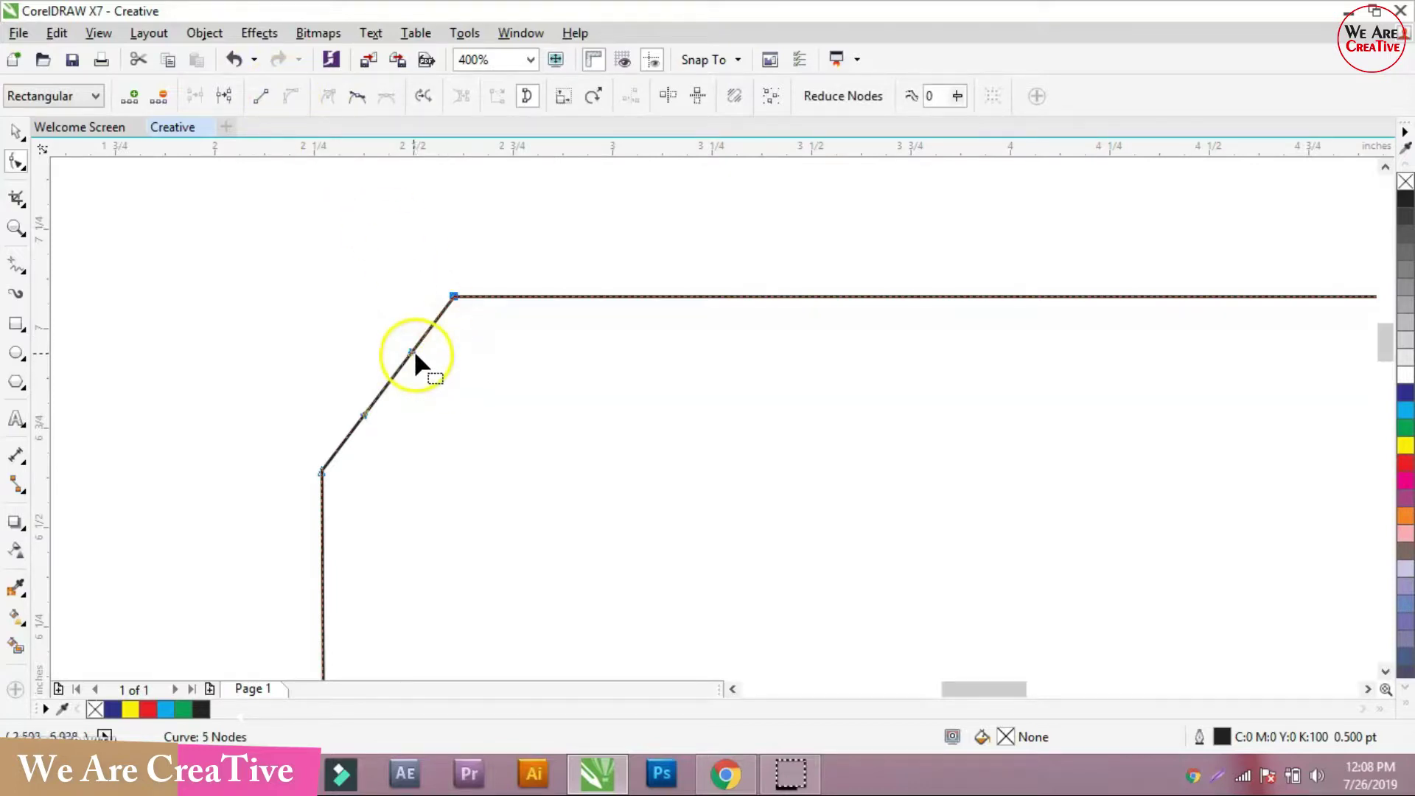
Step: Bend the slanted segment into a rounded corner by pulling its upper control handle outward and its lower handle upward
scroll(410, 351, up, 2)
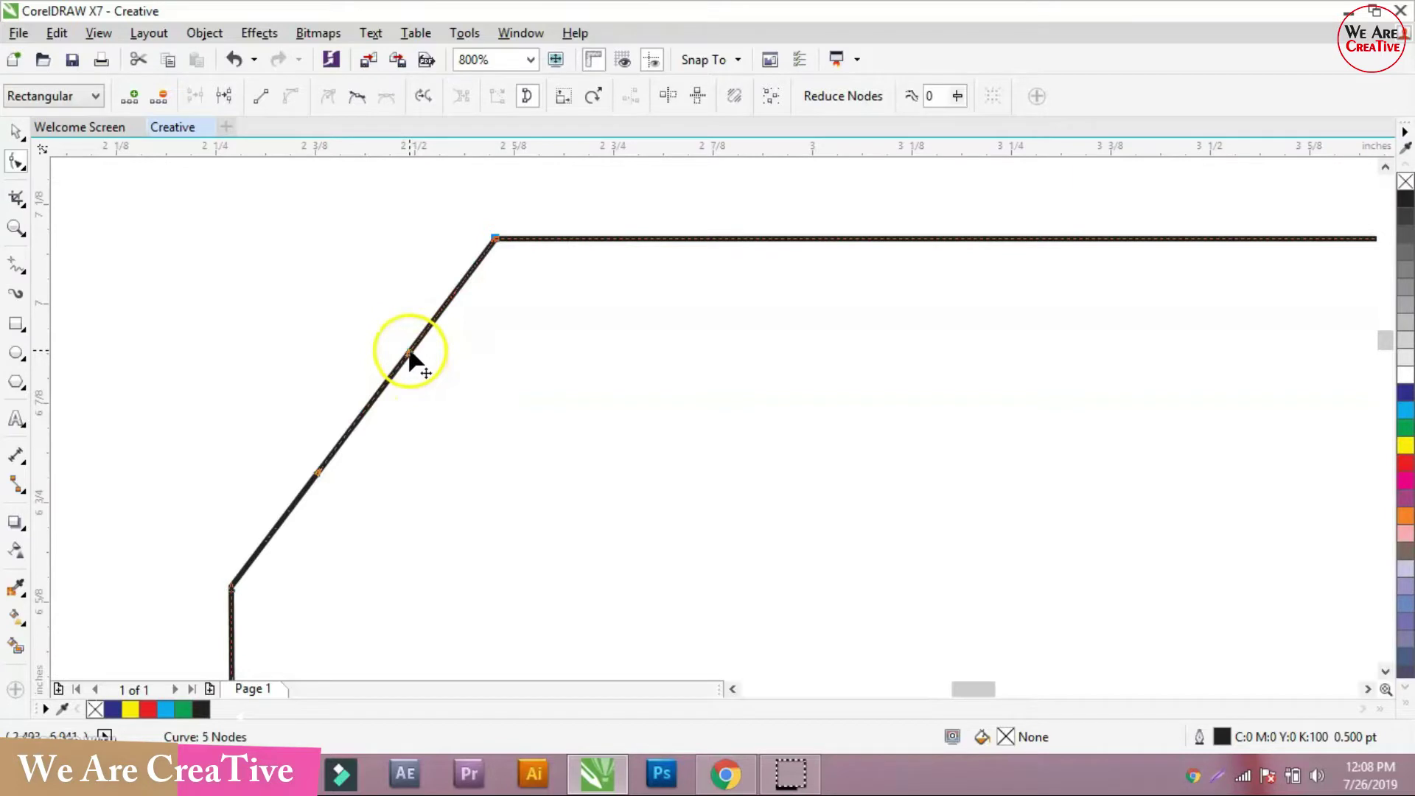
drag(410, 354, 315, 397)
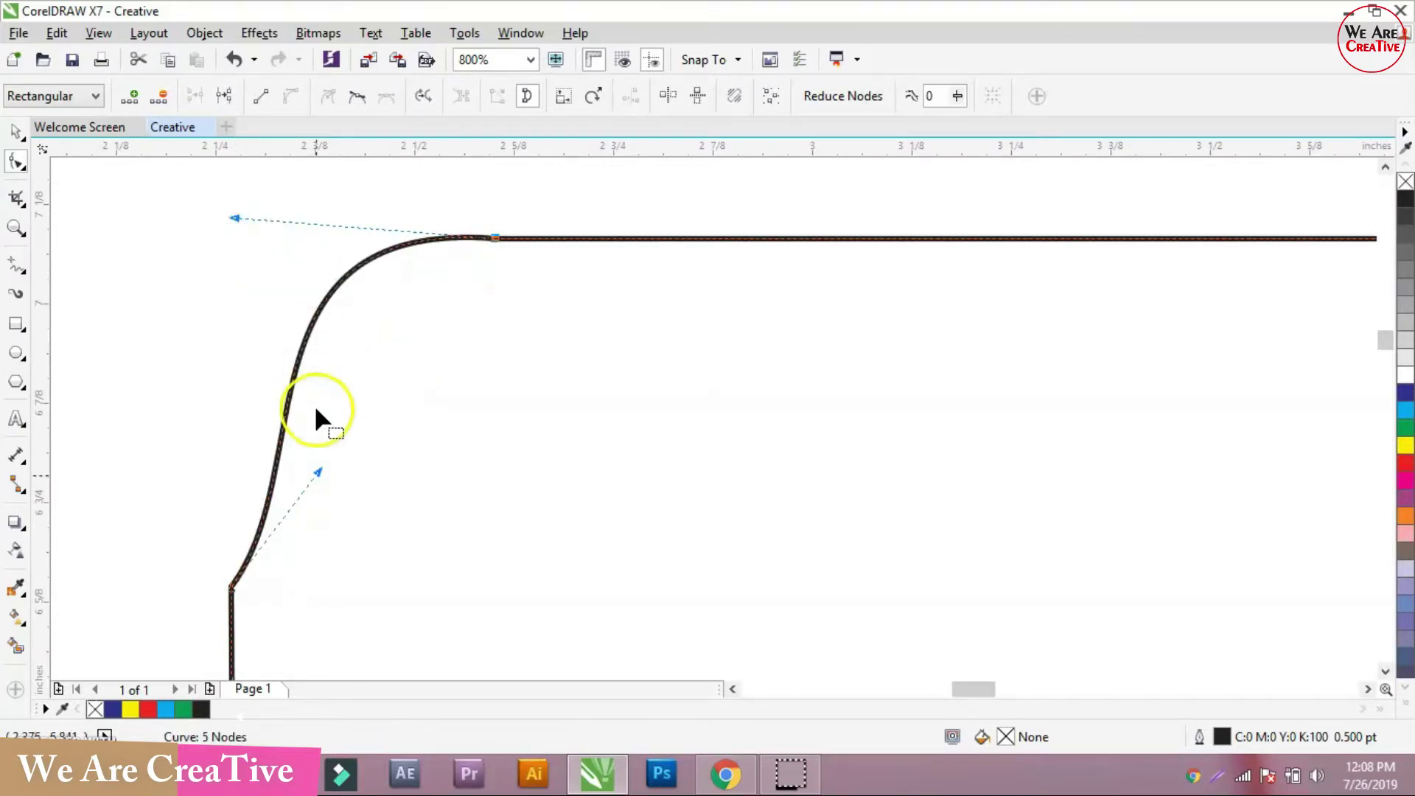
drag(320, 469, 258, 341)
Step: Try to reshape the rounded corner by swinging its upper handle around and moving the top-edge node far along and above the edge
drag(235, 220, 648, 487)
drag(493, 231, 619, 246)
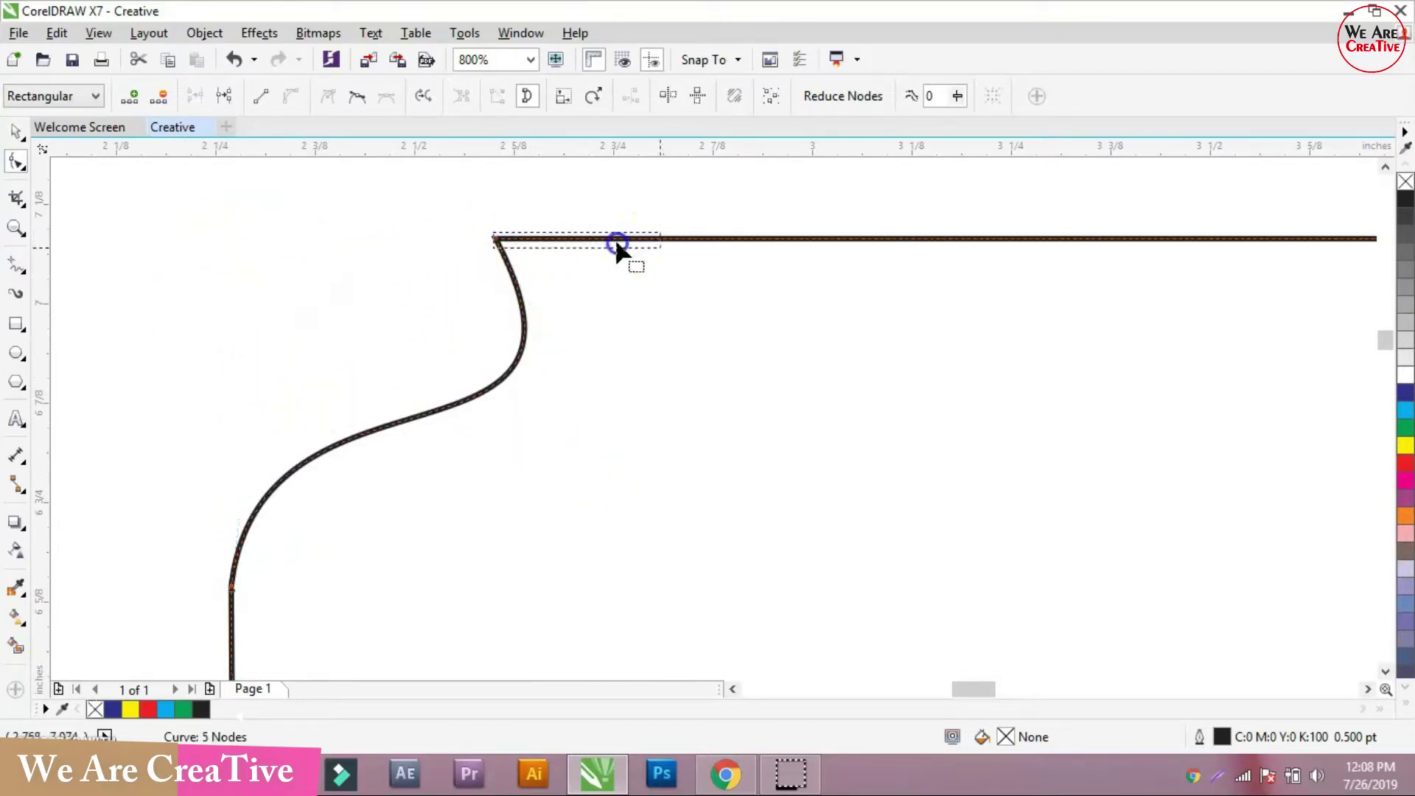
drag(495, 240, 890, 234)
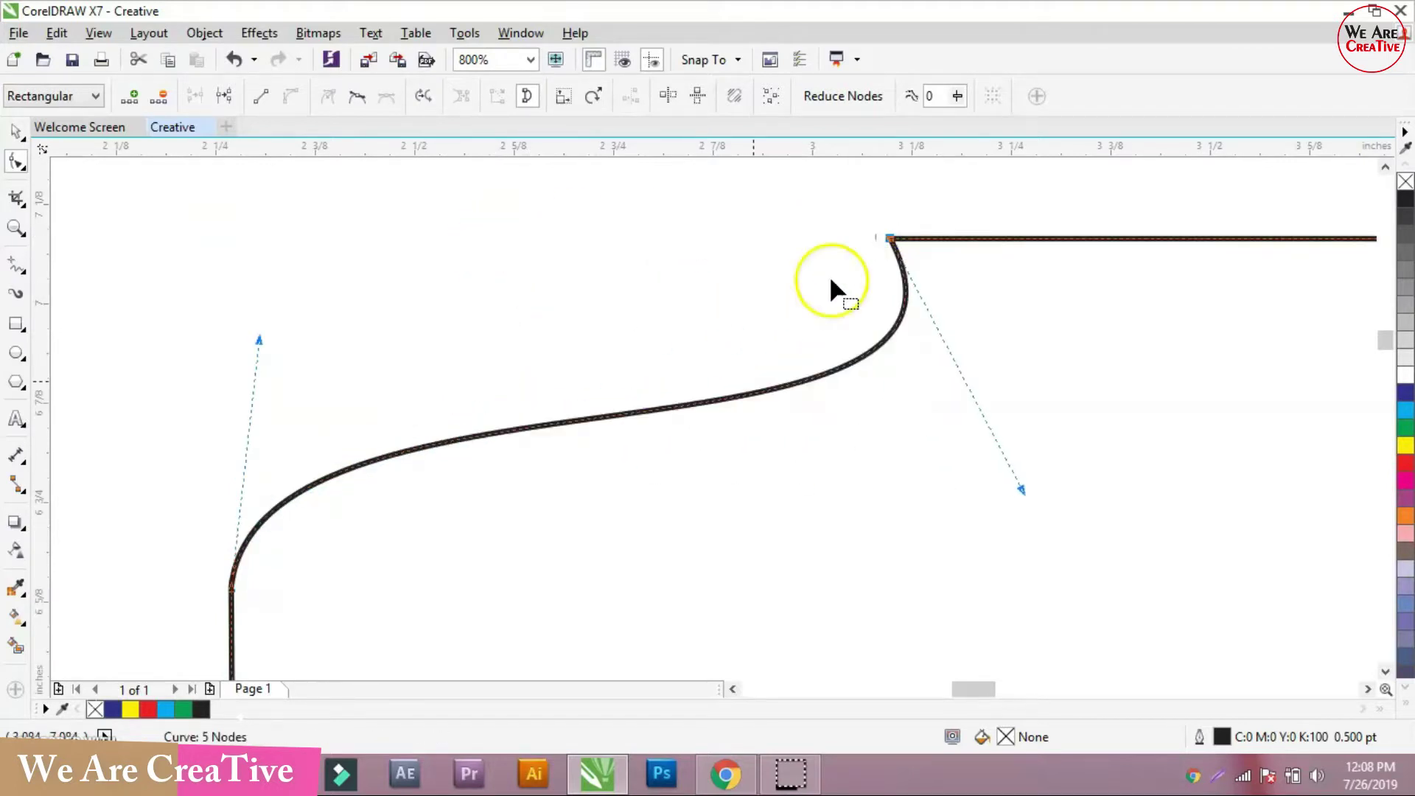
scroll(700, 472, down, 2)
scroll(703, 483, up, 2)
drag(241, 515, 234, 575)
scroll(247, 579, down, 2)
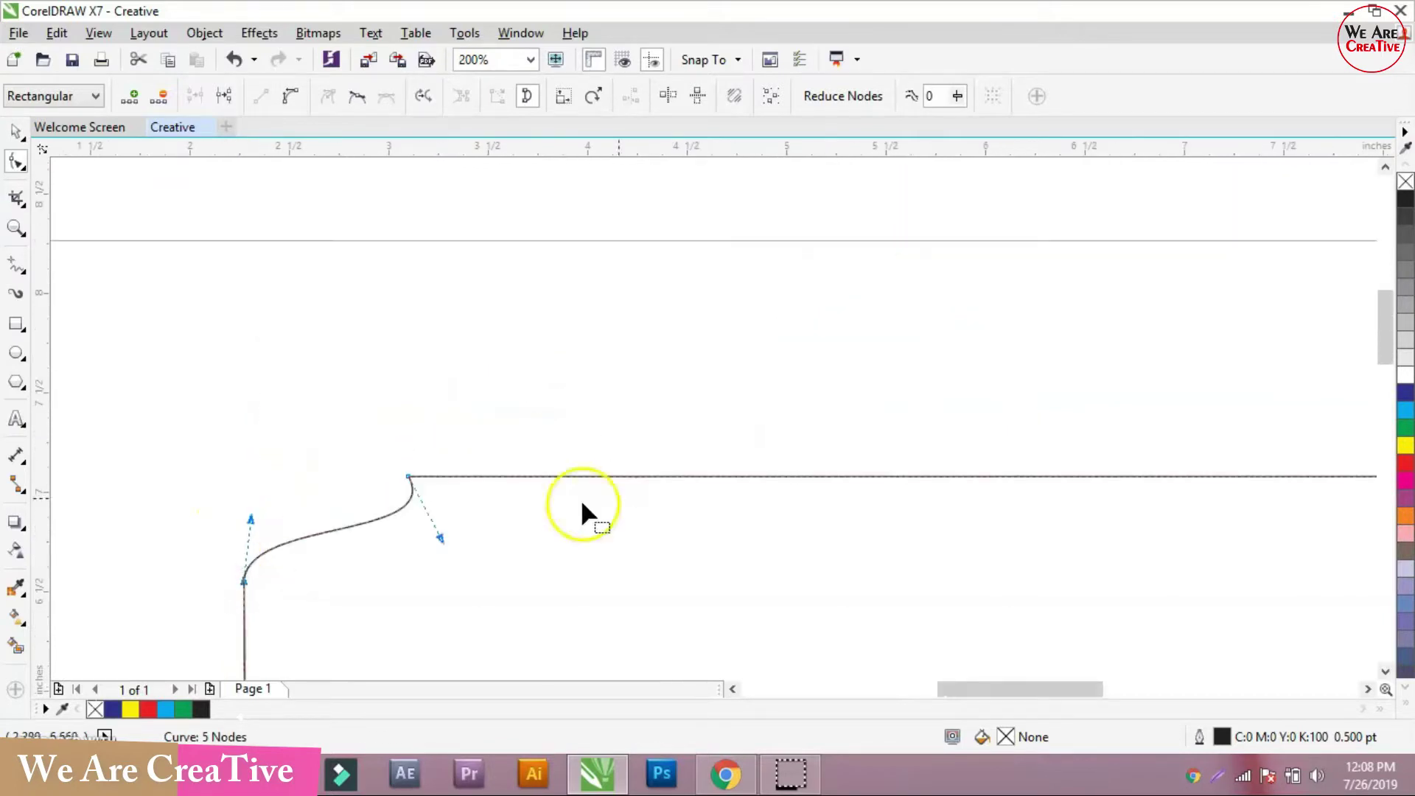
drag(405, 482, 669, 387)
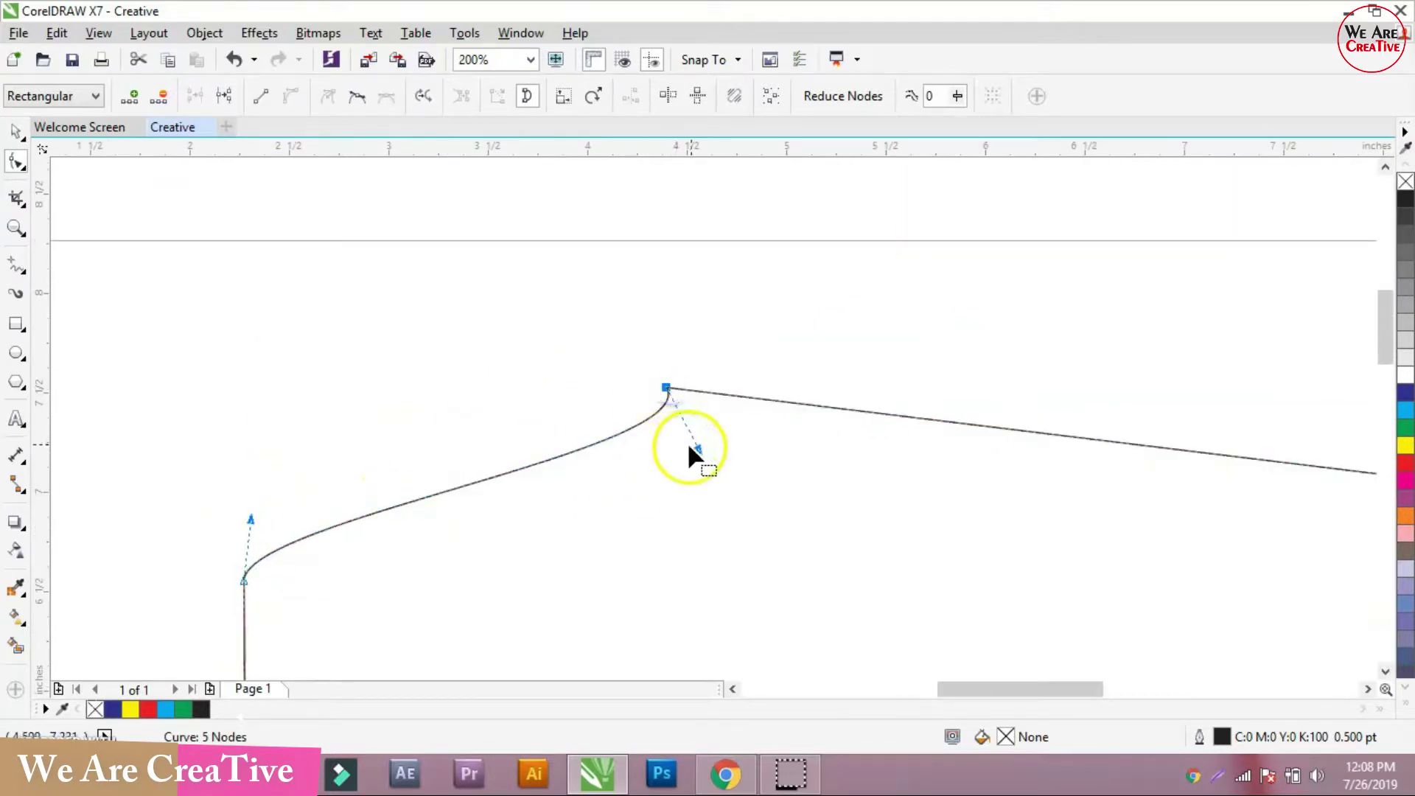
drag(708, 446, 537, 599)
Step: Undo the last node and handle moves, back to the simple rounded upper-left corner
scroll(558, 508, down, 2)
scroll(626, 508, up, 2)
scroll(449, 457, down, 2)
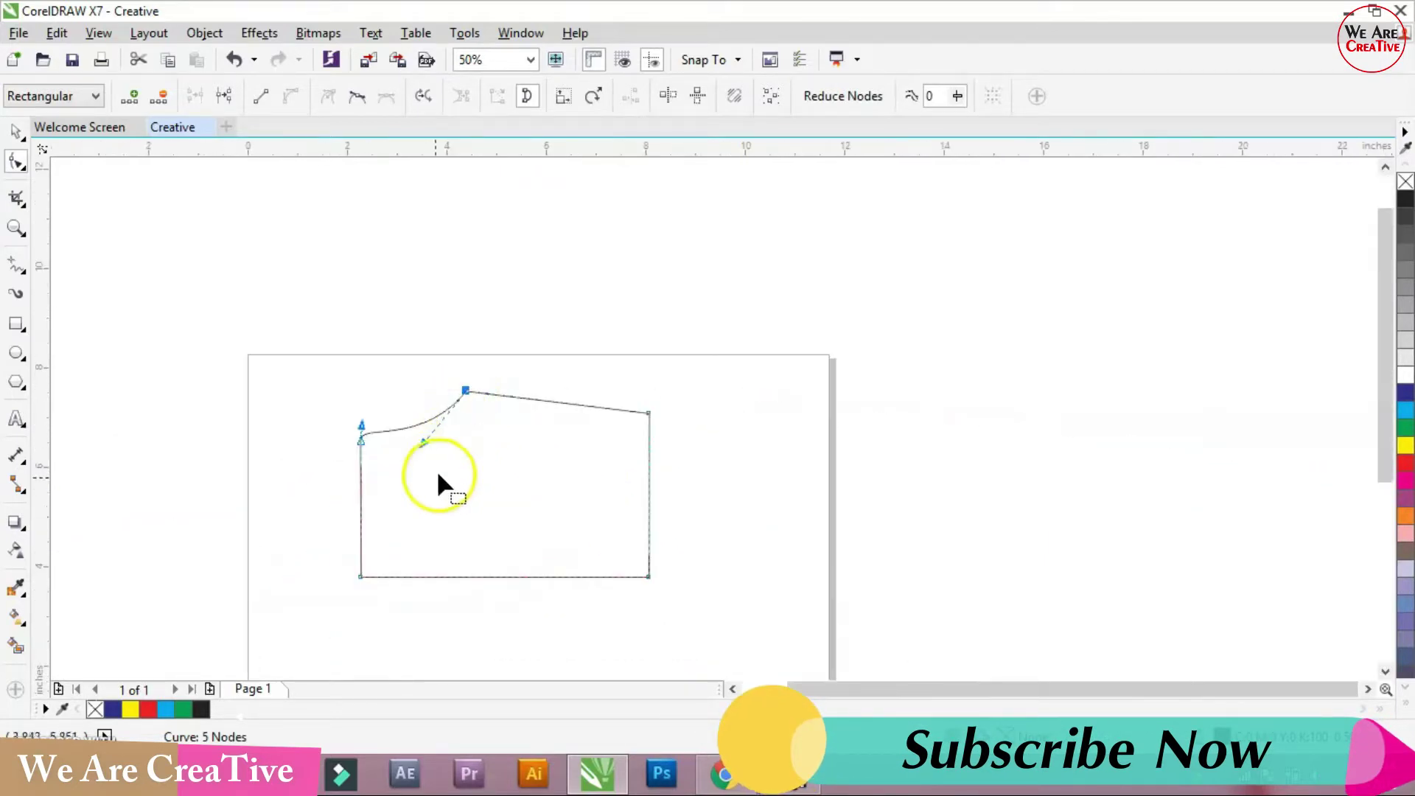
scroll(438, 464, up, 1)
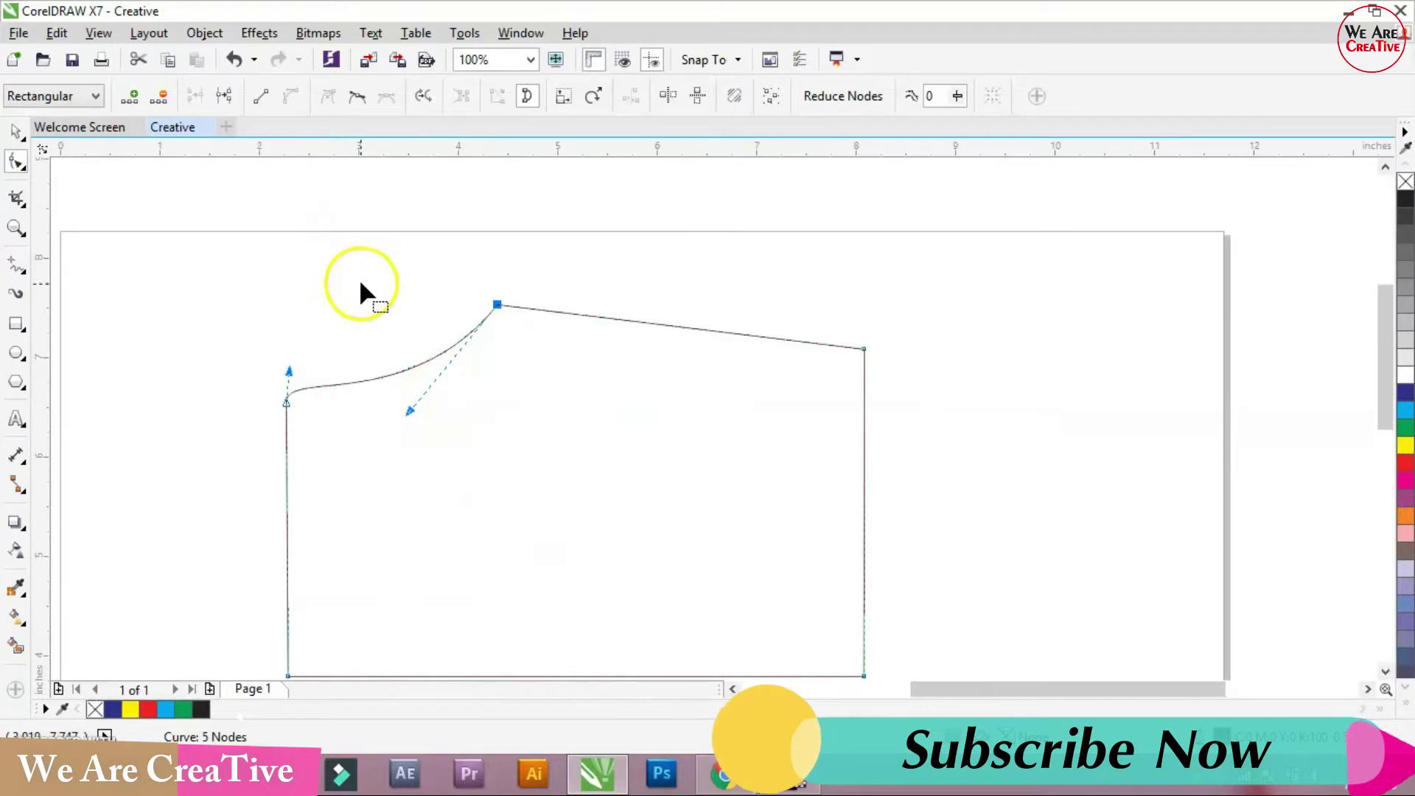
key(ctrl+z)
key(ctrl+z)
key(ctrl+z)
key(ctrl+z)
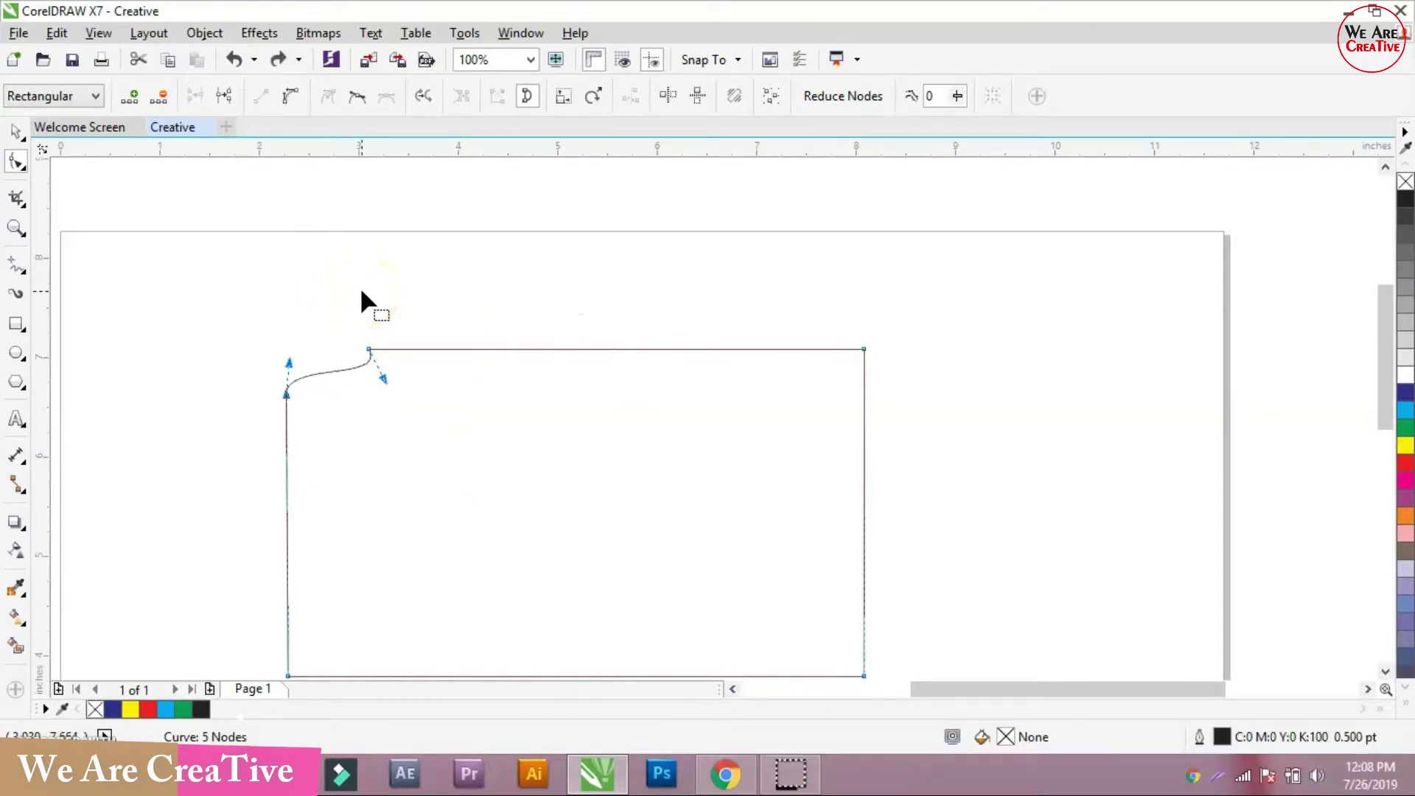
Step: Select the node where the rounded corner meets the top edge and add a node to the corner's curved segment
scroll(317, 353, up, 2)
scroll(318, 348, up, 1)
scroll(323, 340, down, 1)
scroll(326, 346, up, 2)
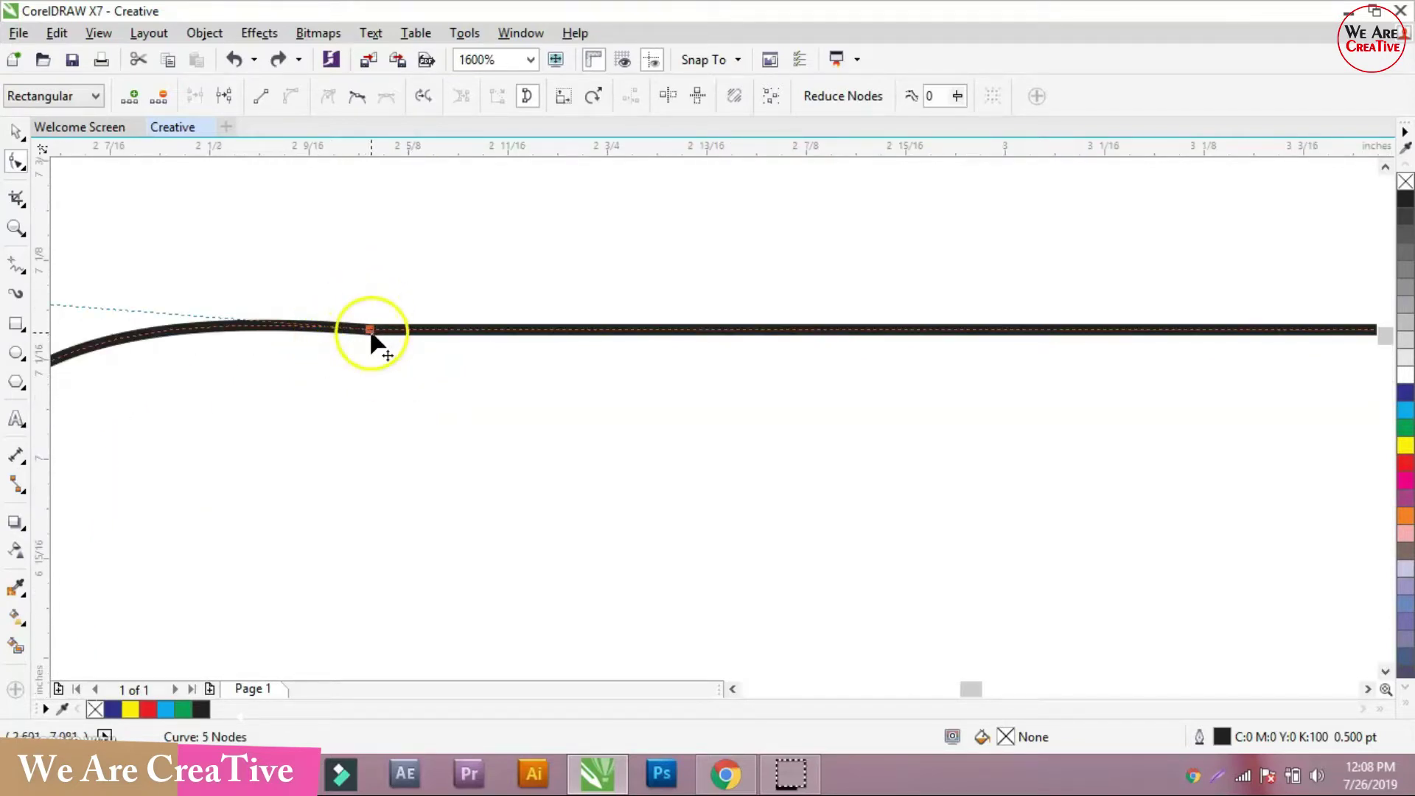
click(131, 101)
click(133, 100)
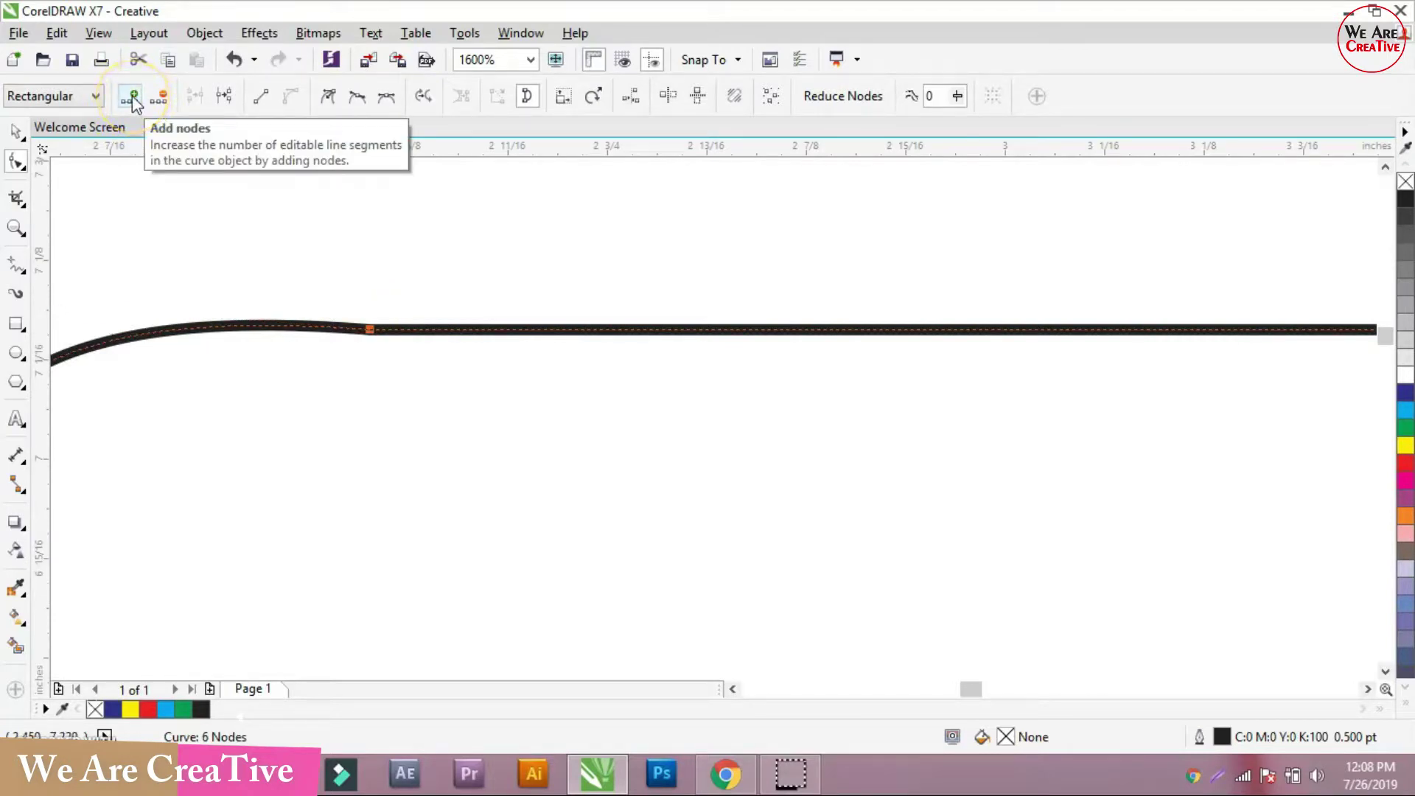
Step: Add a node on the top edge just past the rounded corner and remove it again
click(485, 331)
double_click(539, 330)
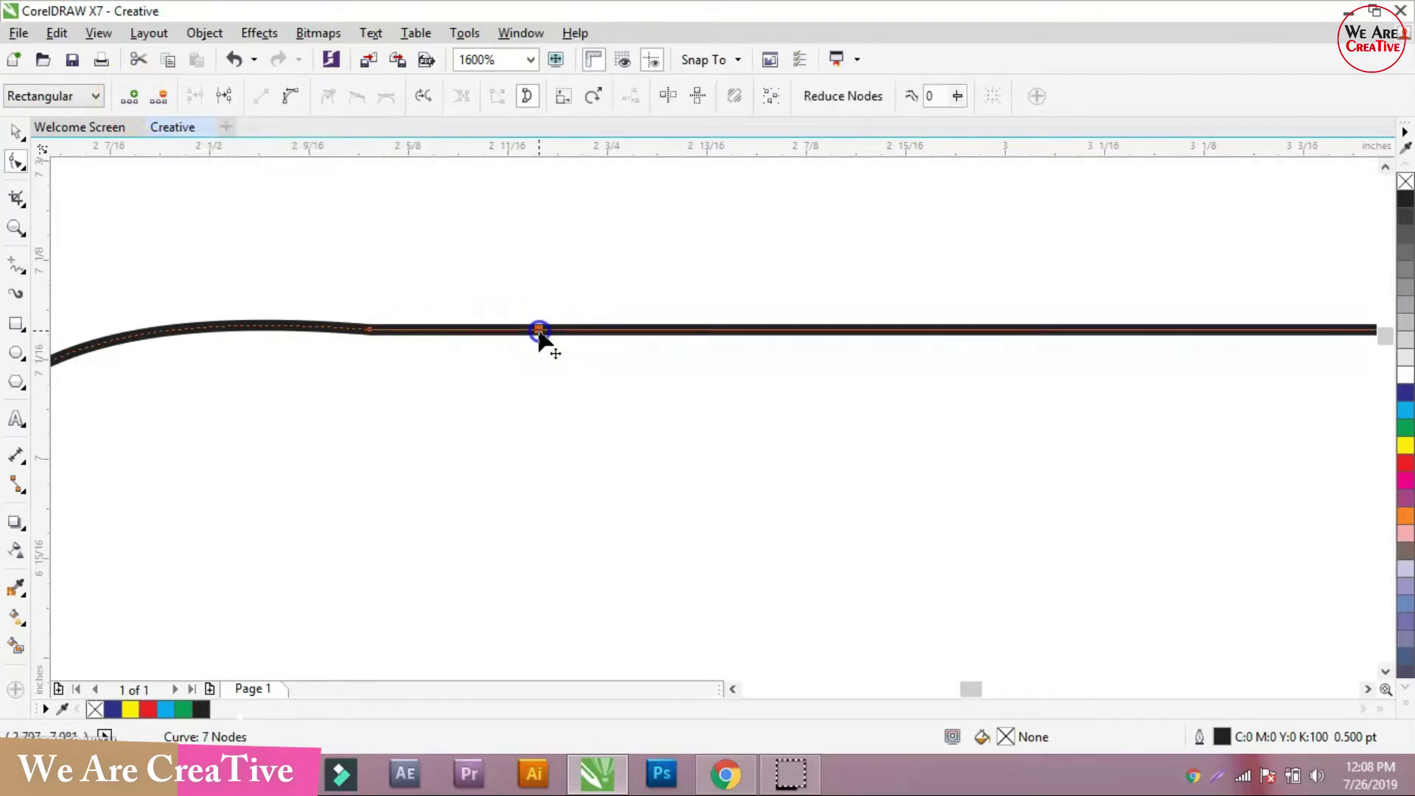
click(470, 329)
click(542, 331)
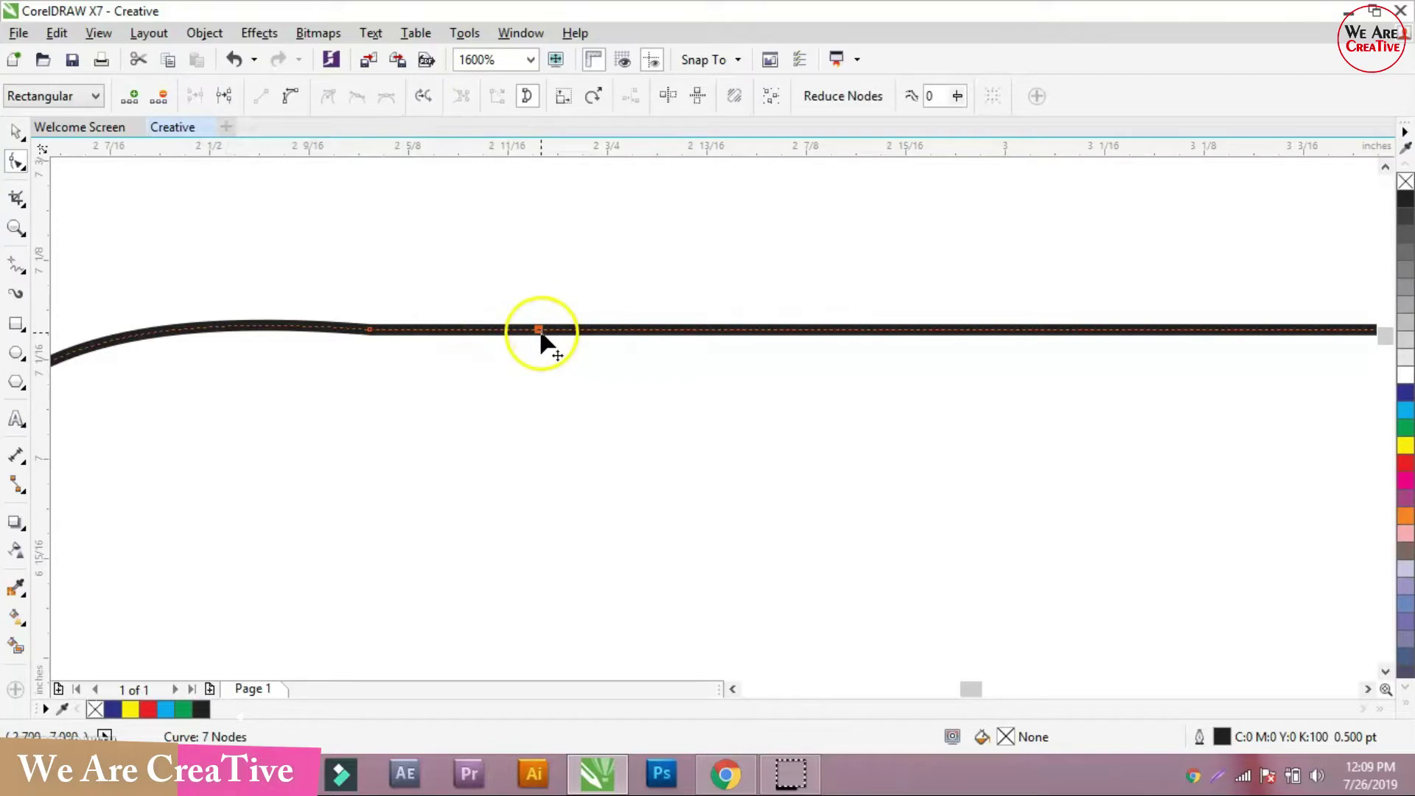
double_click(541, 331)
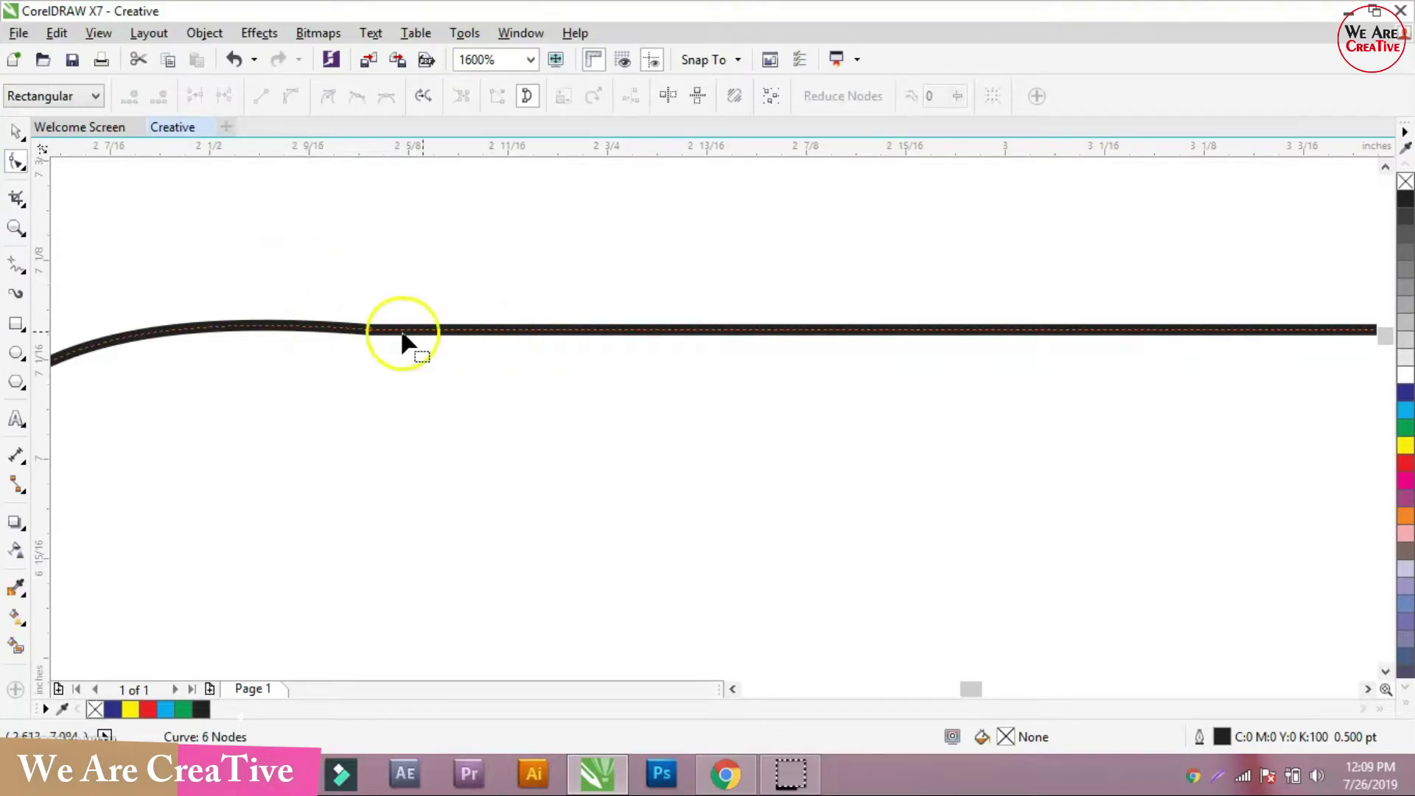
Step: Delete the top edge at a point just past the rounded corner, inspect the open curve, and undo the deletion
click(457, 330)
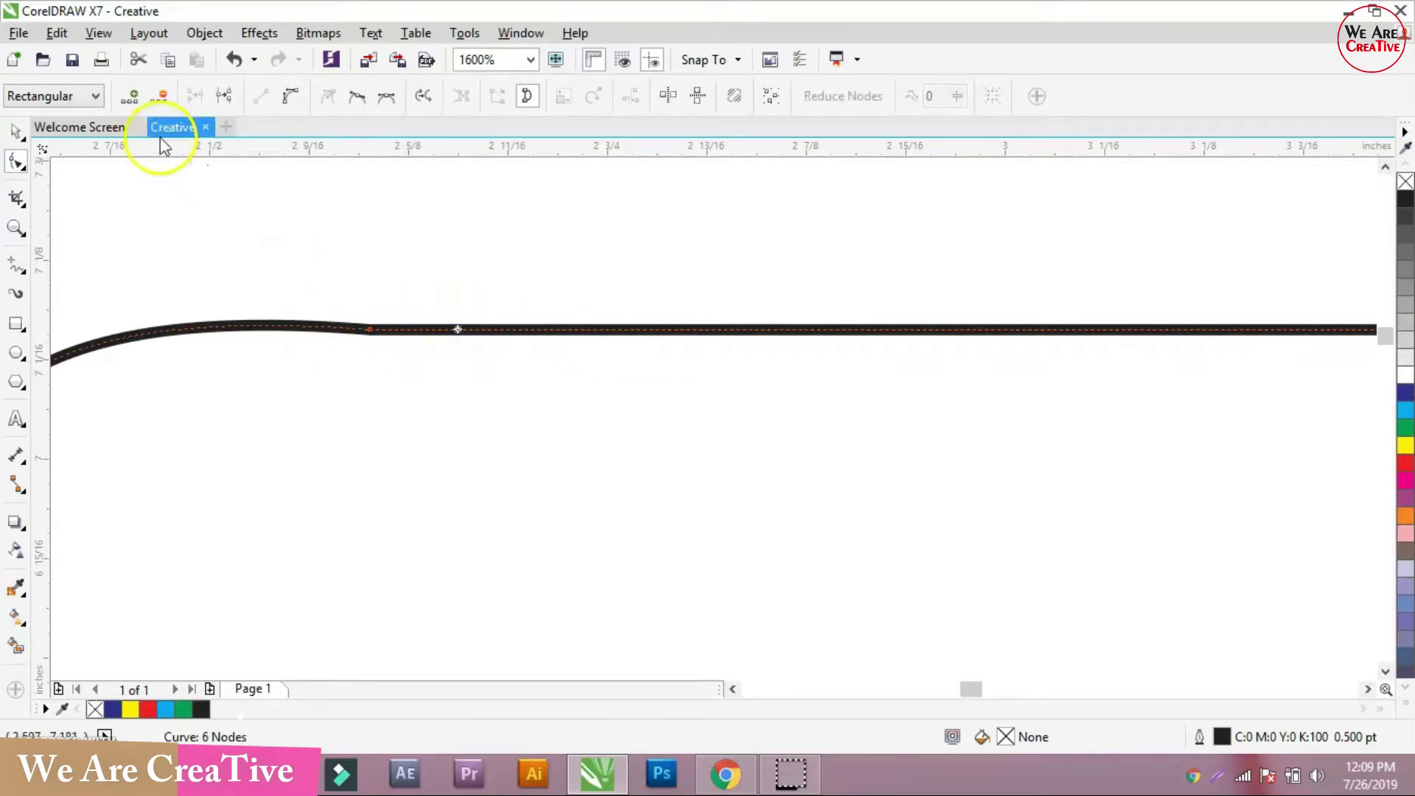
click(158, 97)
scroll(407, 317, down, 2)
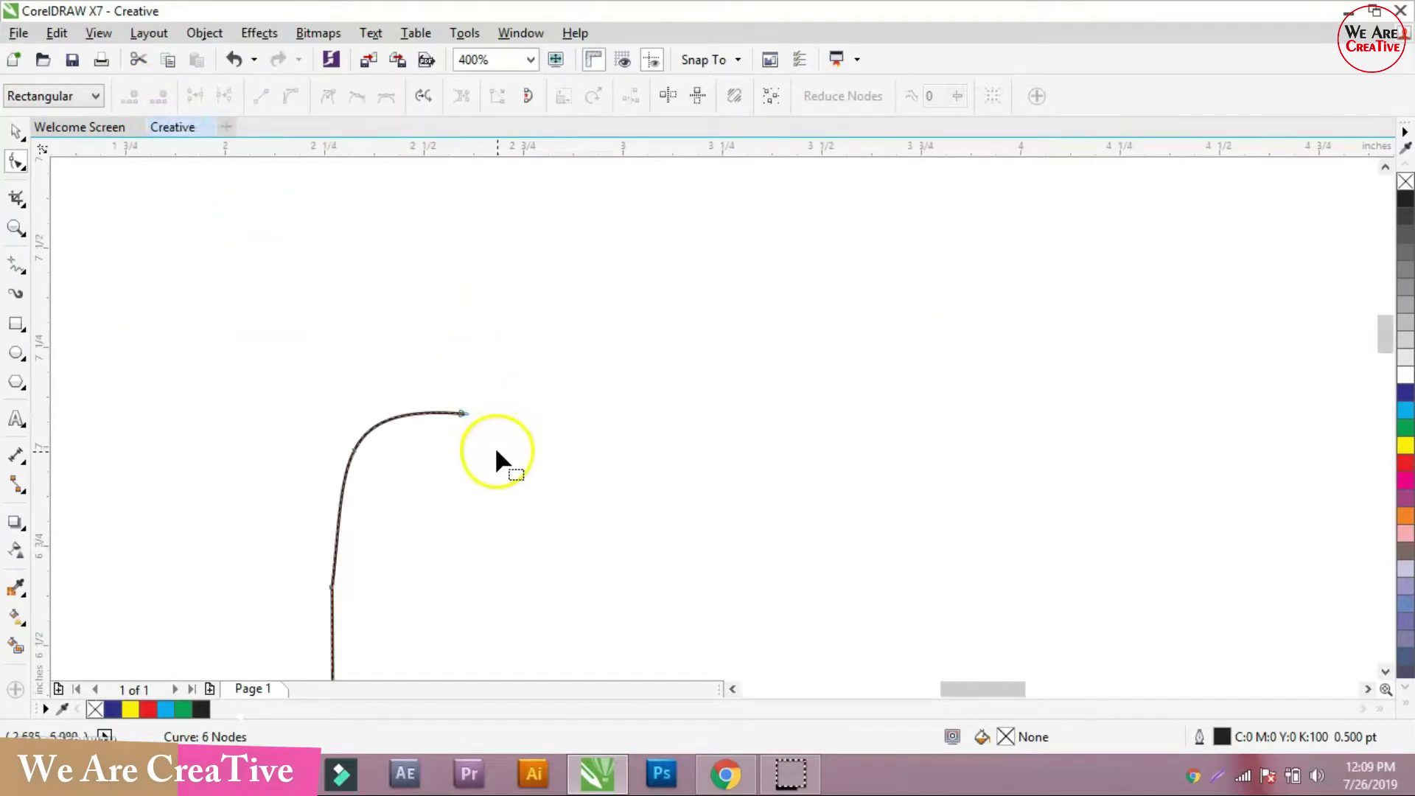
scroll(495, 451, down, 2)
scroll(497, 464, up, 2)
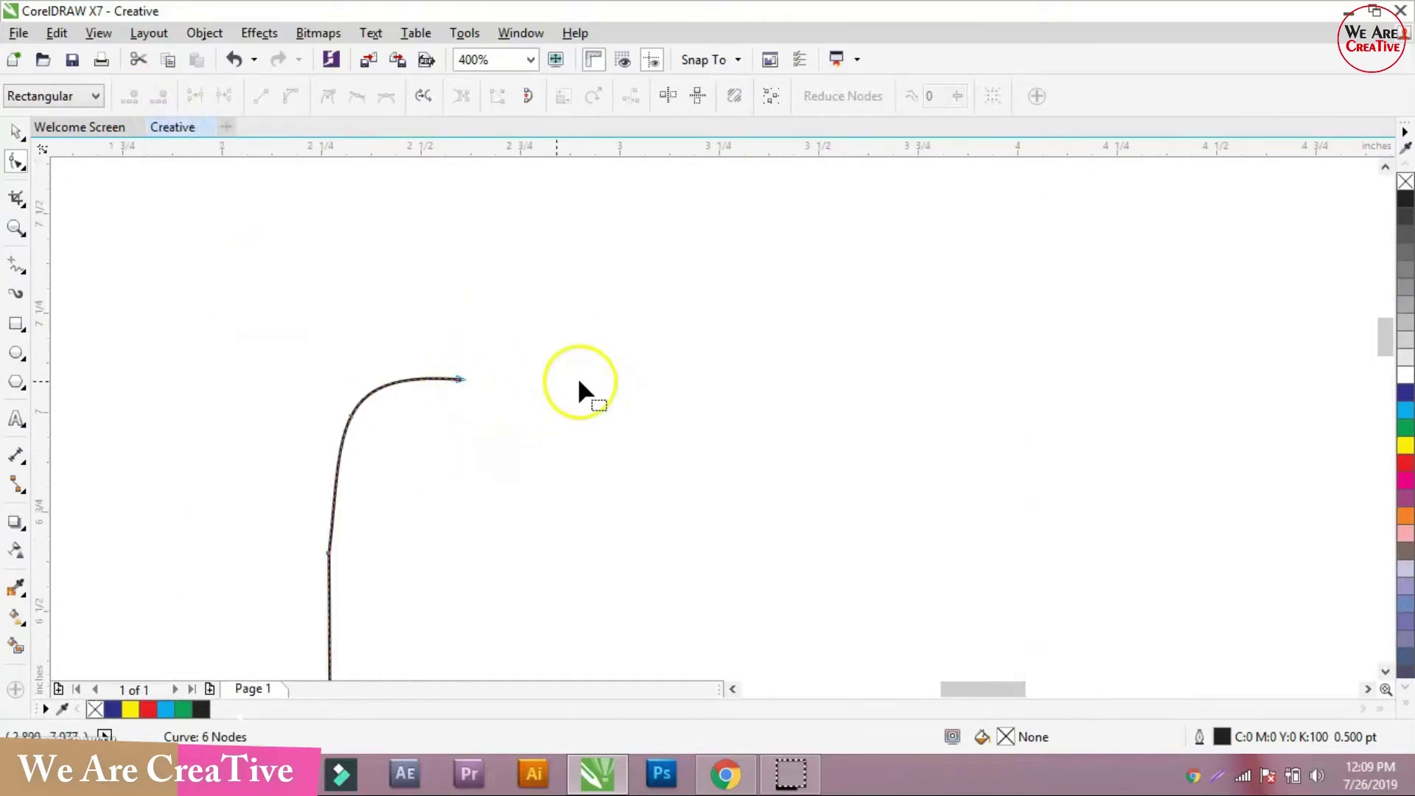
scroll(679, 446, down, 2)
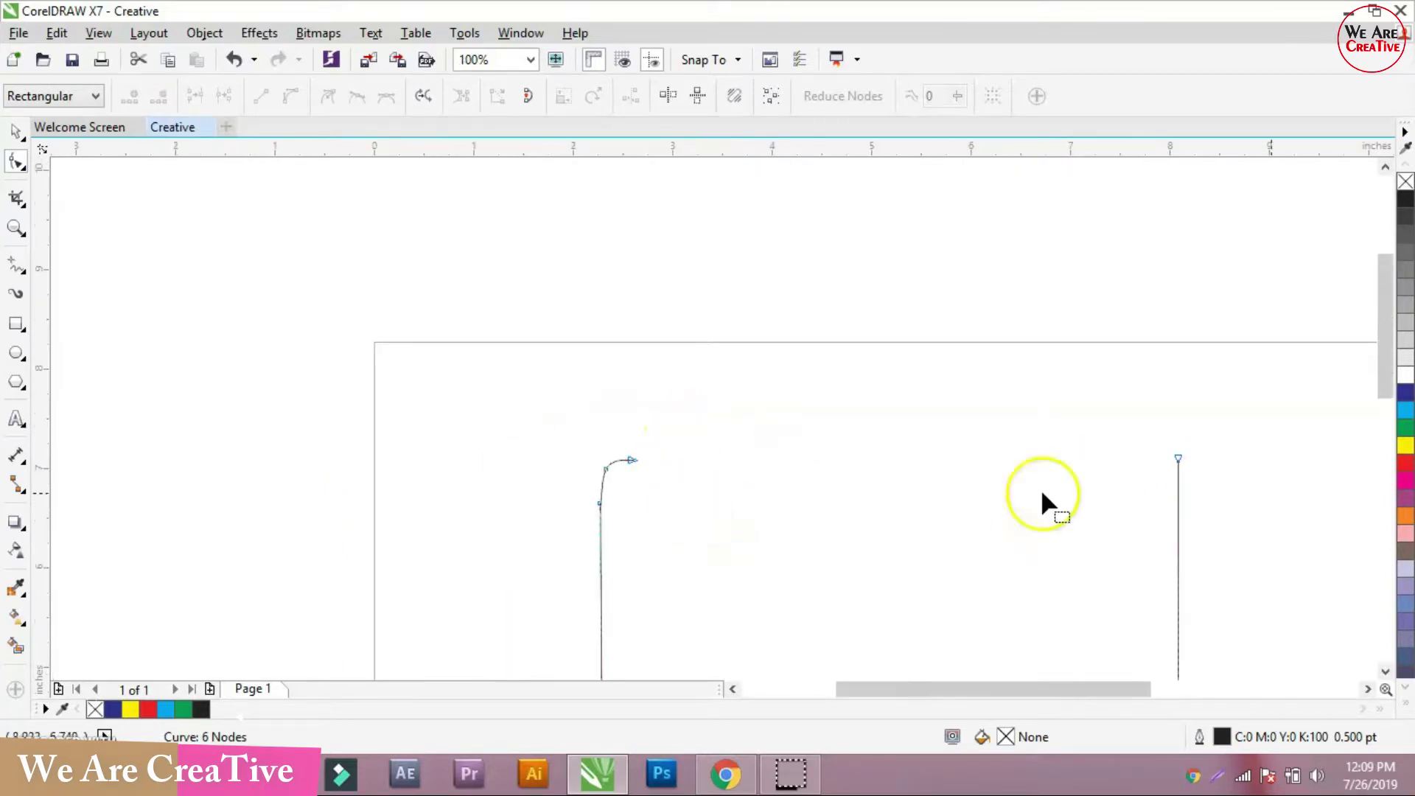
scroll(975, 479, up, 1)
scroll(973, 481, down, 1)
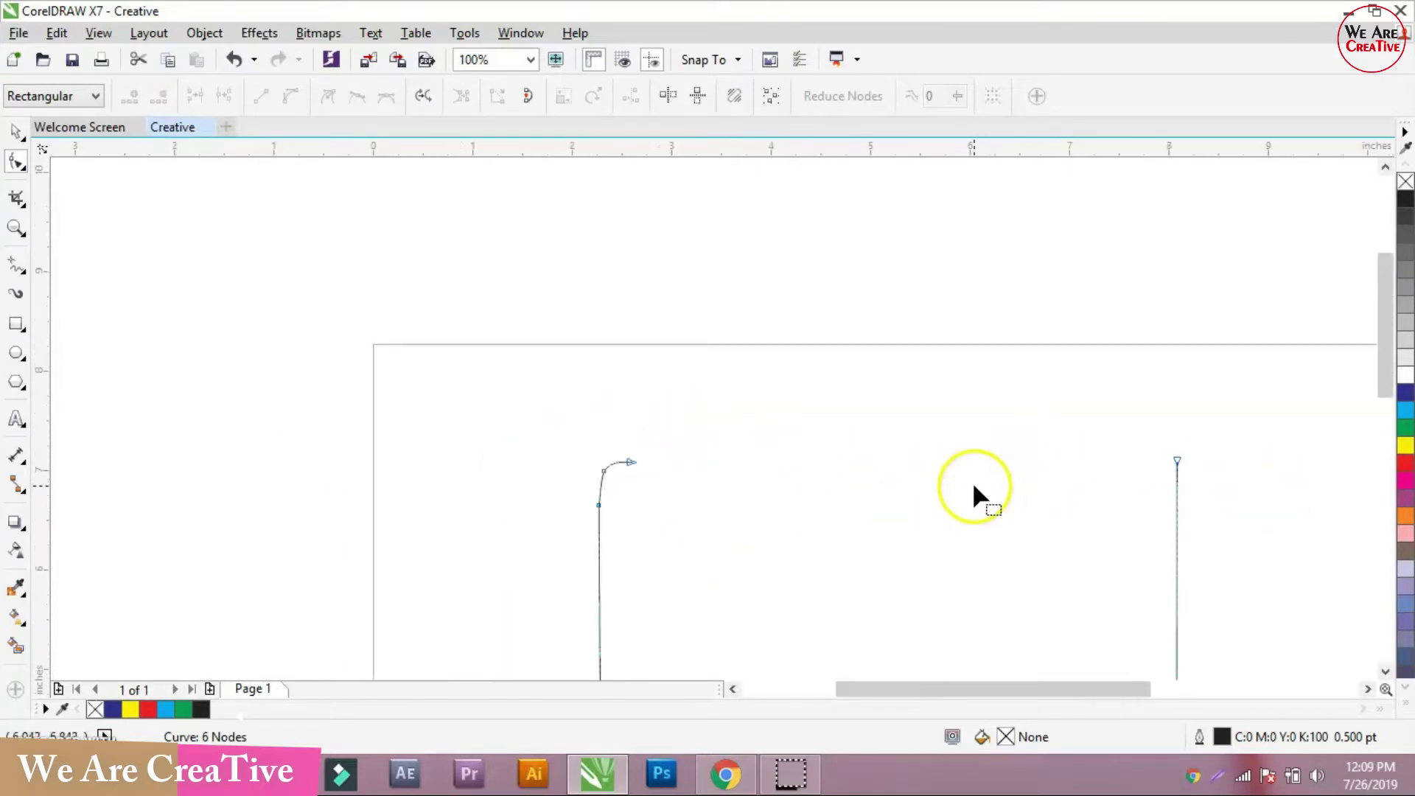
key(ctrl+z)
Step: Add a node at the marked point on the top edge, just past the rounded corner
scroll(630, 449, up, 2)
scroll(778, 538, down, 1)
scroll(745, 542, up, 2)
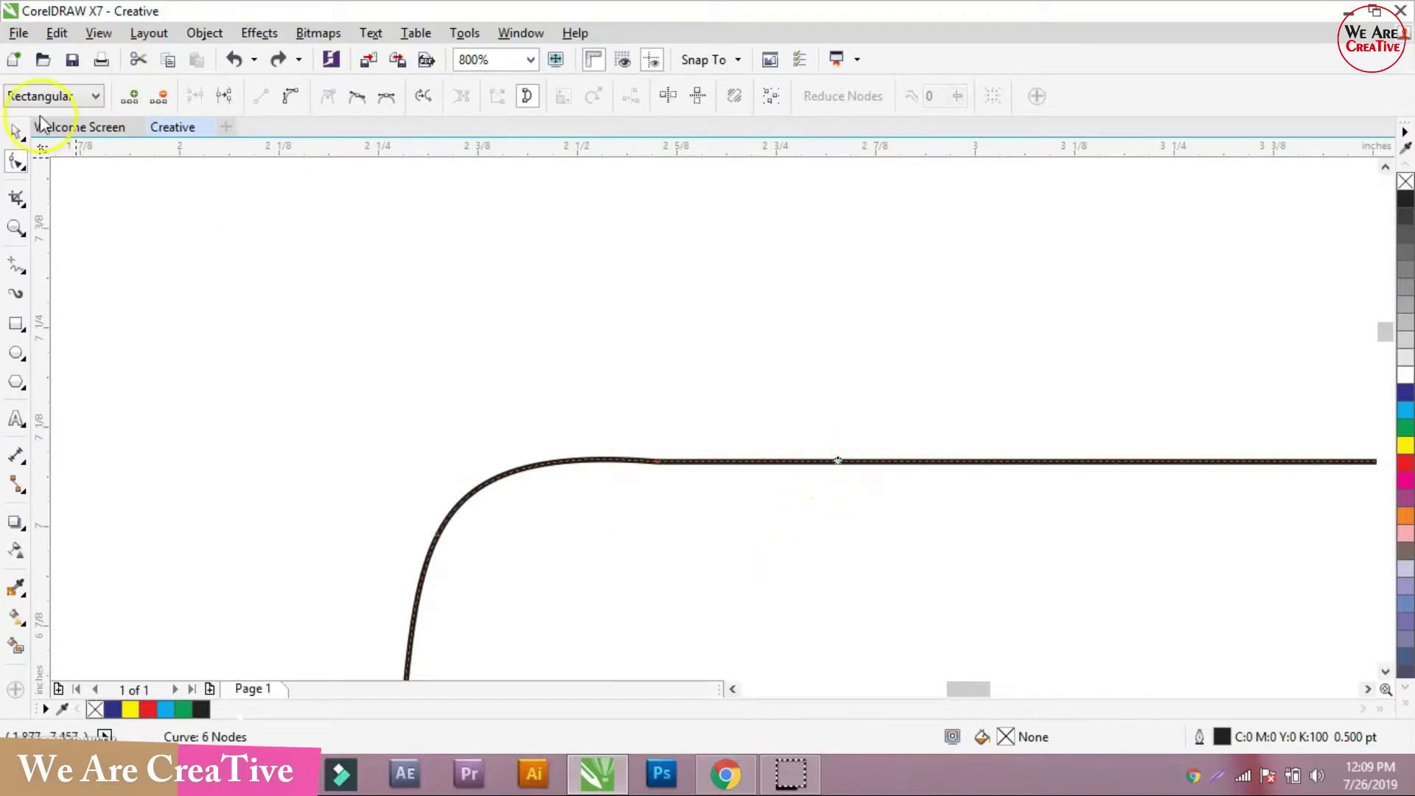
click(134, 96)
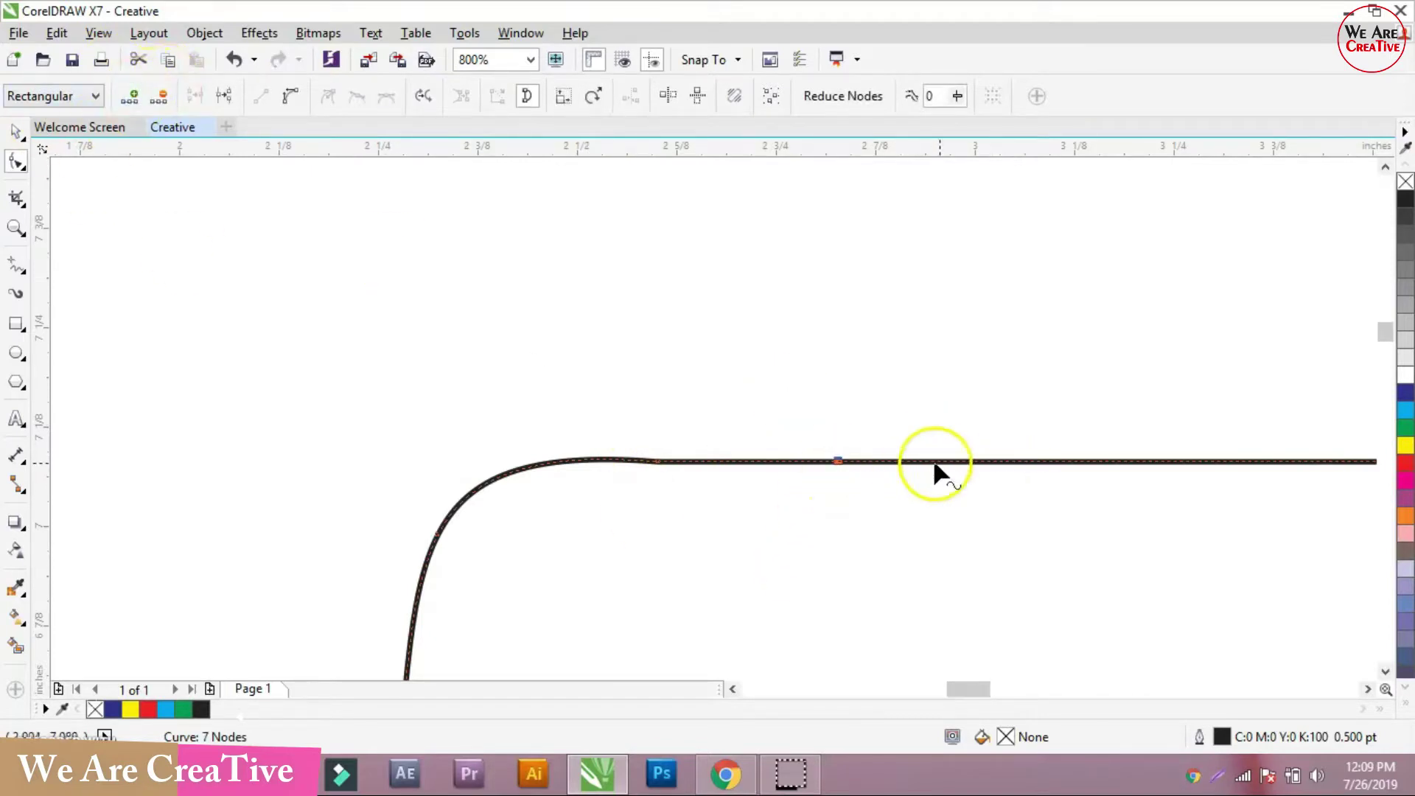
scroll(867, 491, down, 2)
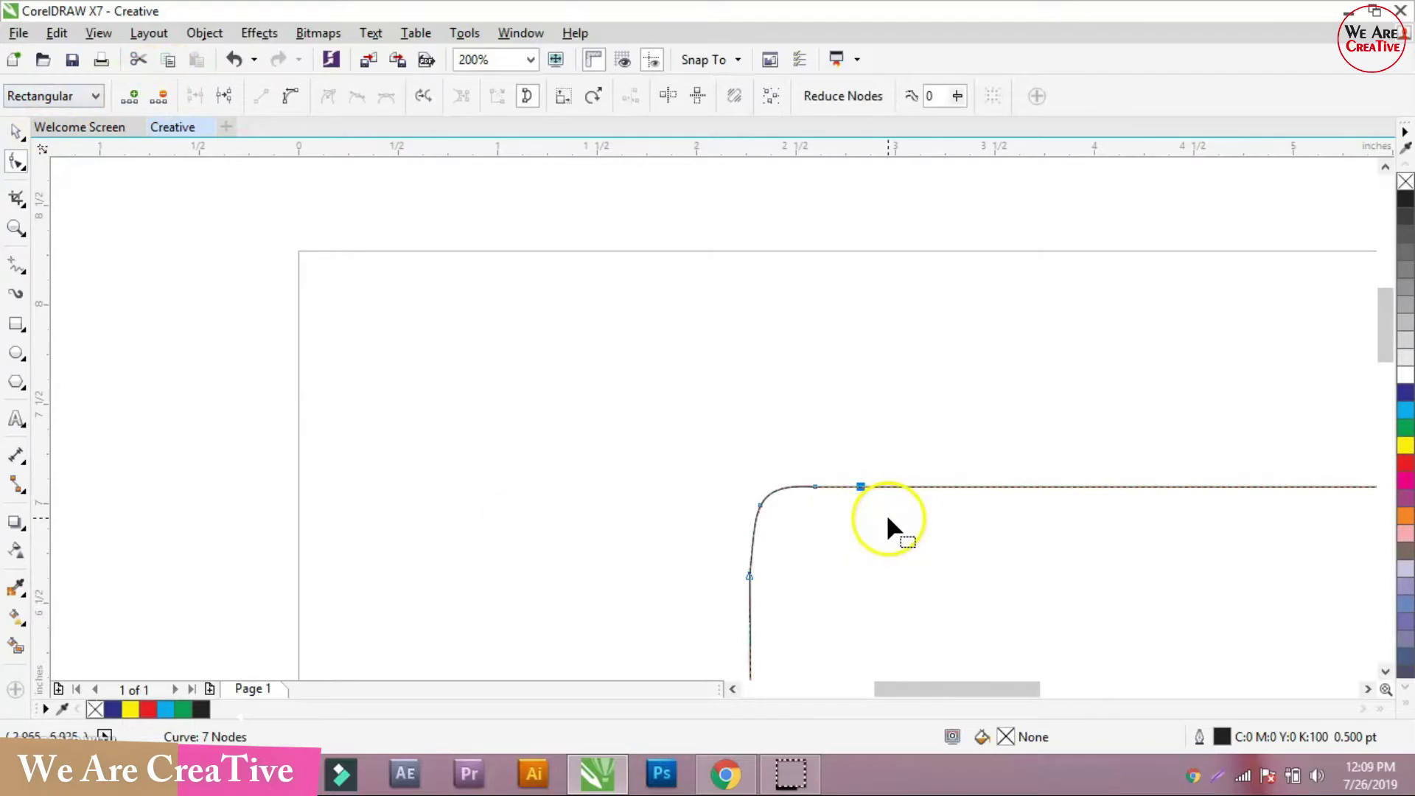
Step: Delete the edited curve with the rounded corner from the page
click(17, 131)
scroll(876, 598, down, 2)
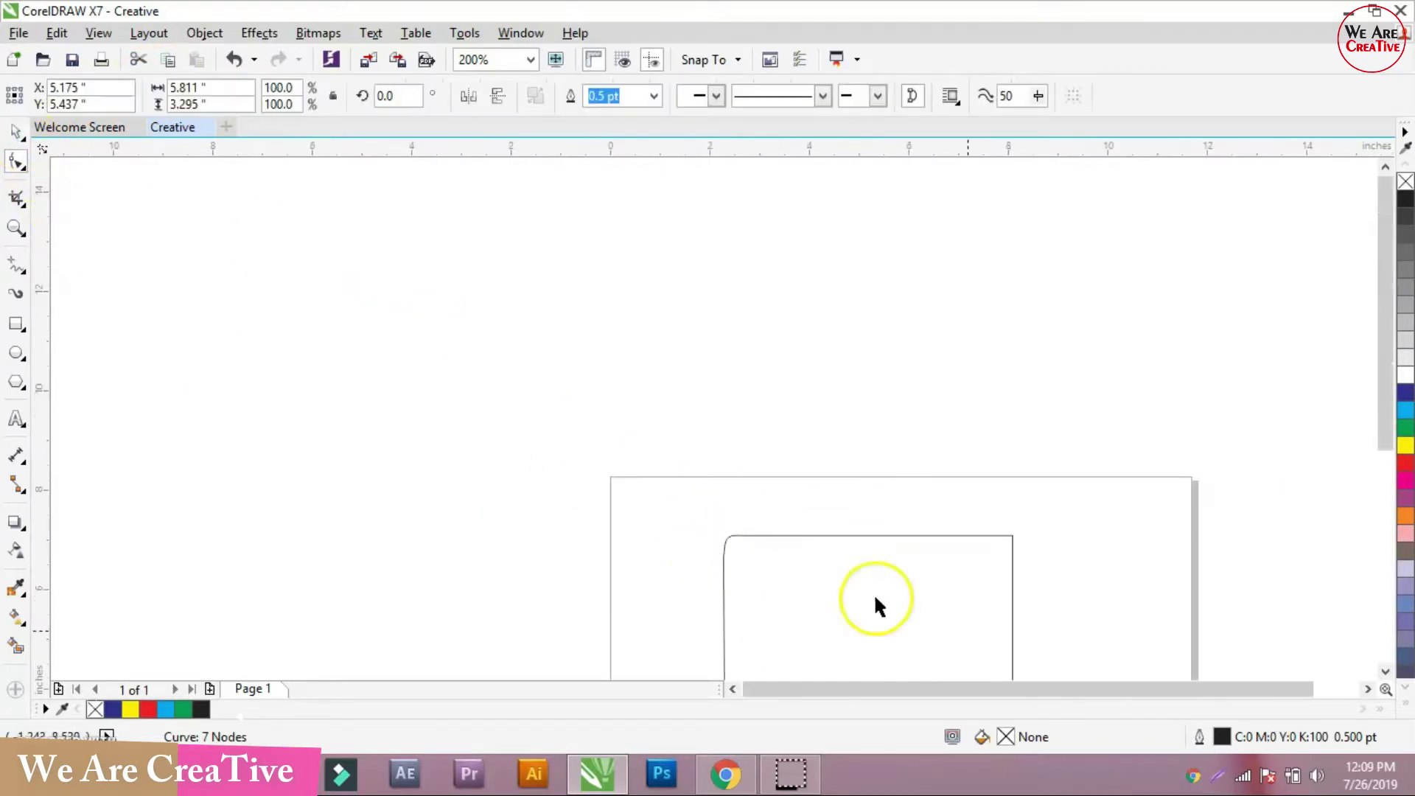
key(Delete)
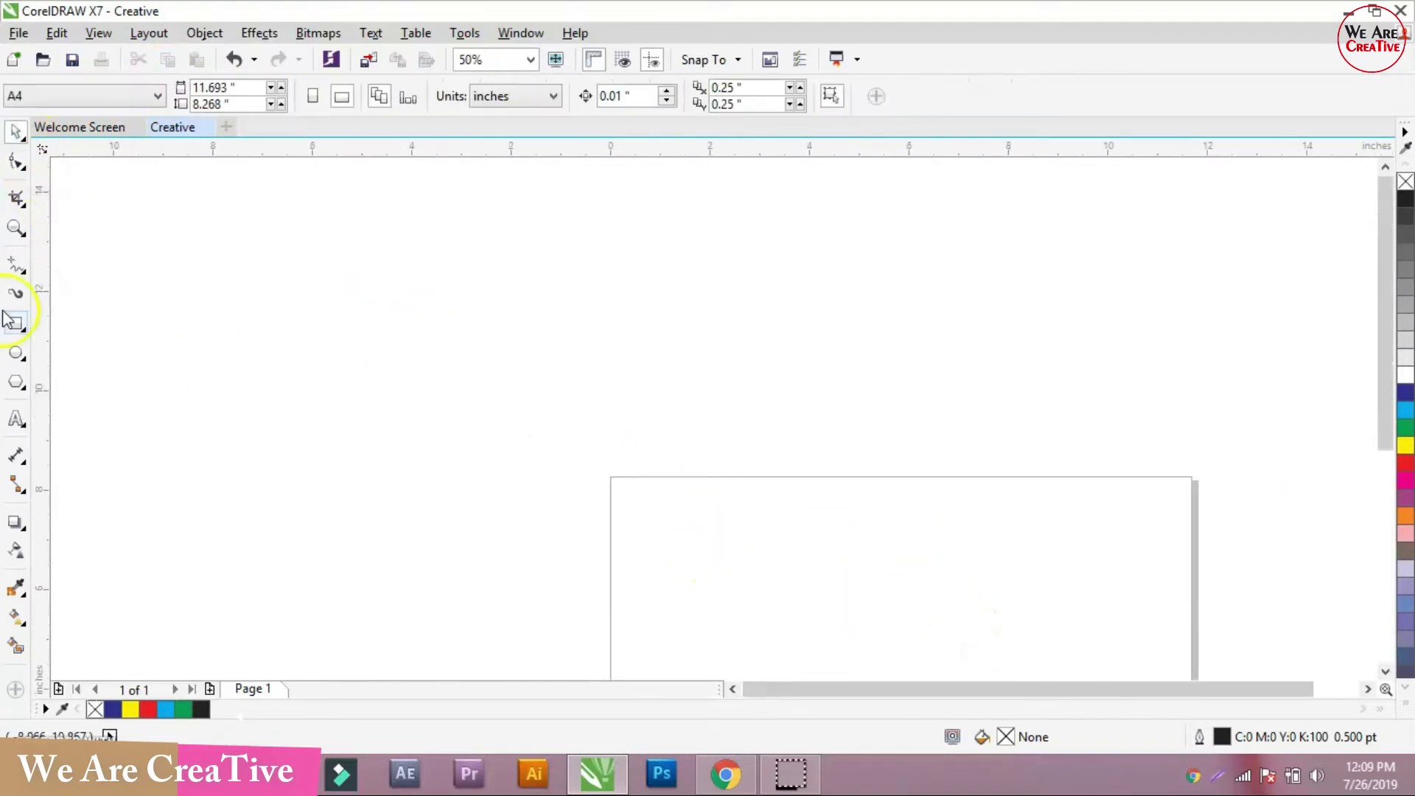
Step: Draw a new rectangle about 7.604 by 2.979 inches near the top of the page and convert it to curves
click(15, 322)
drag(745, 496, 1118, 648)
scroll(1059, 638, down, 1)
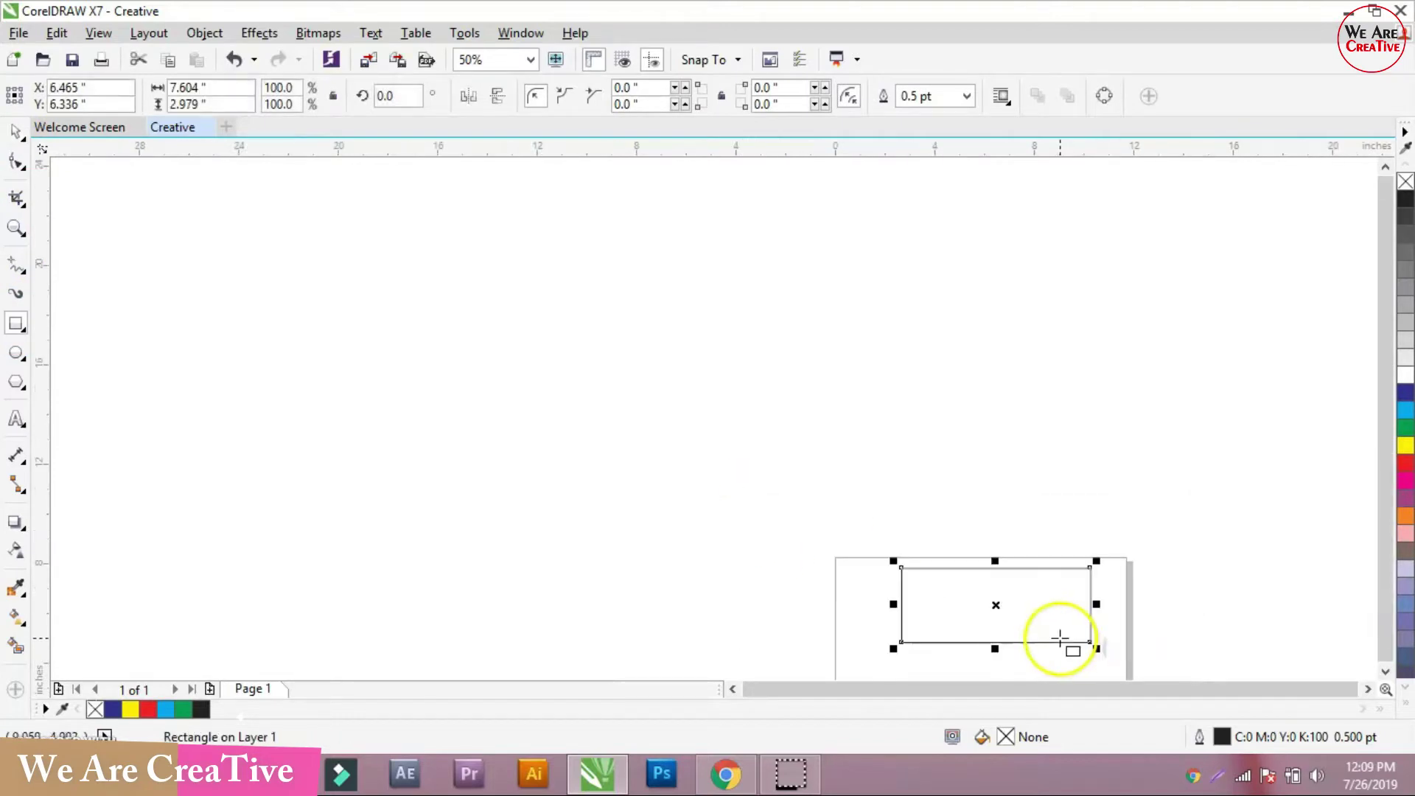
scroll(1059, 638, up, 2)
drag(1084, 683, 1121, 683)
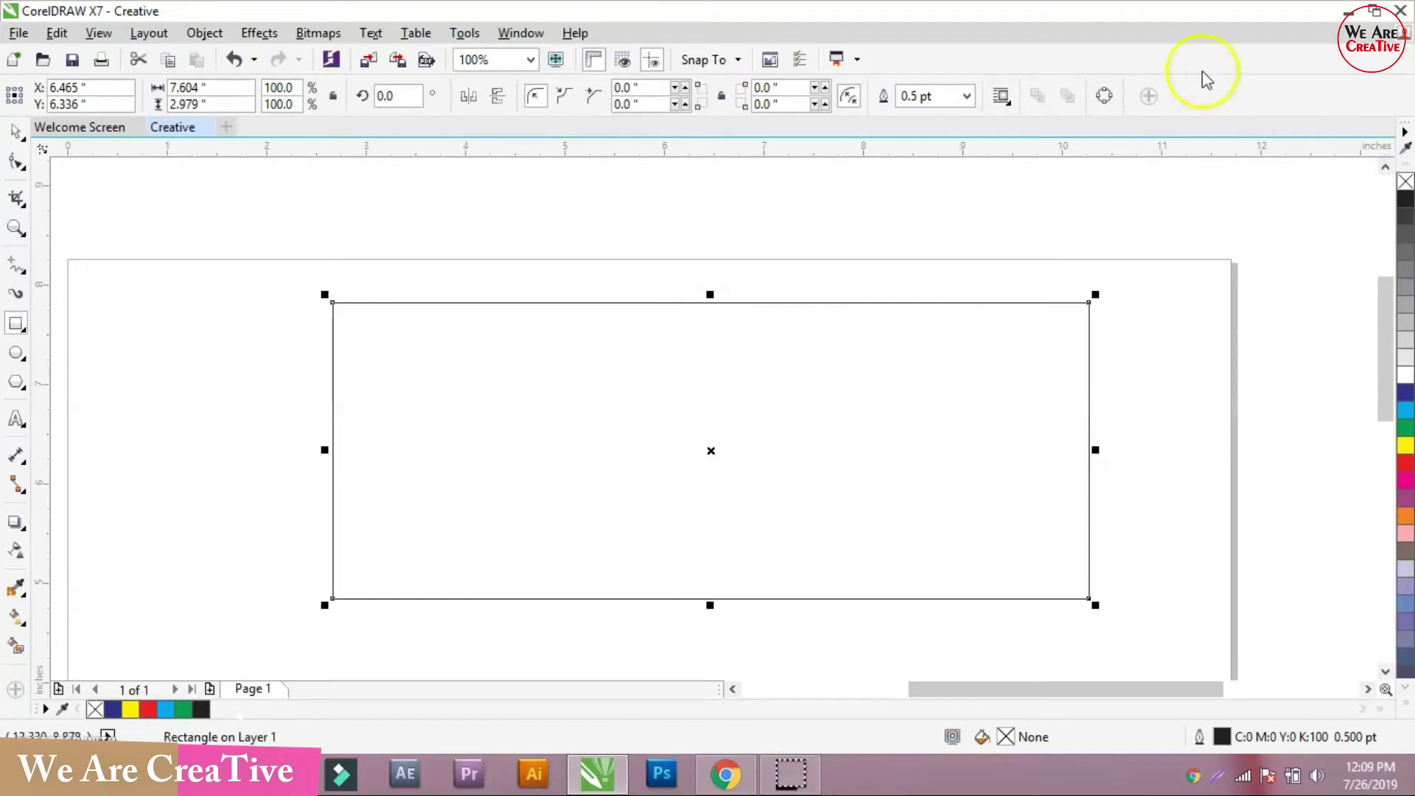
click(1103, 96)
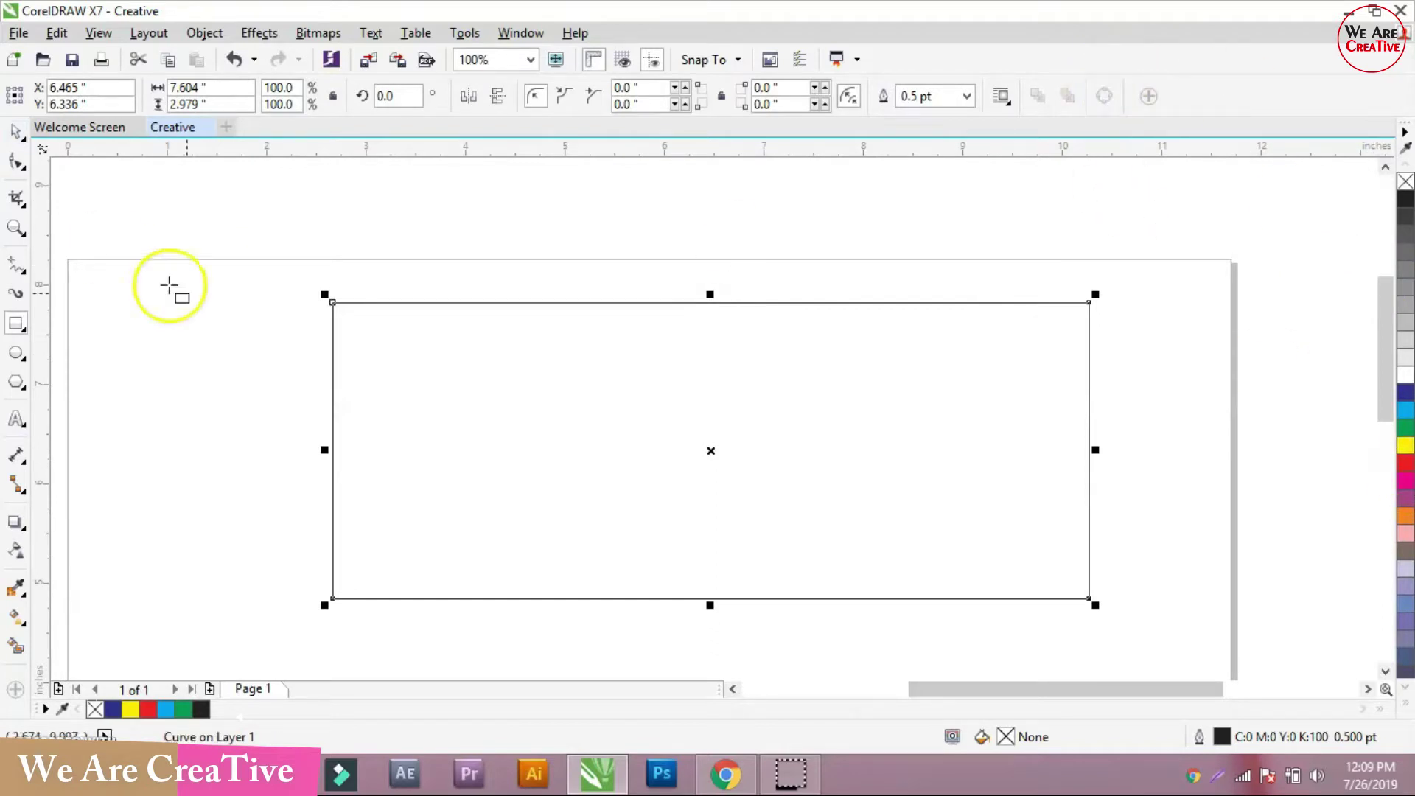